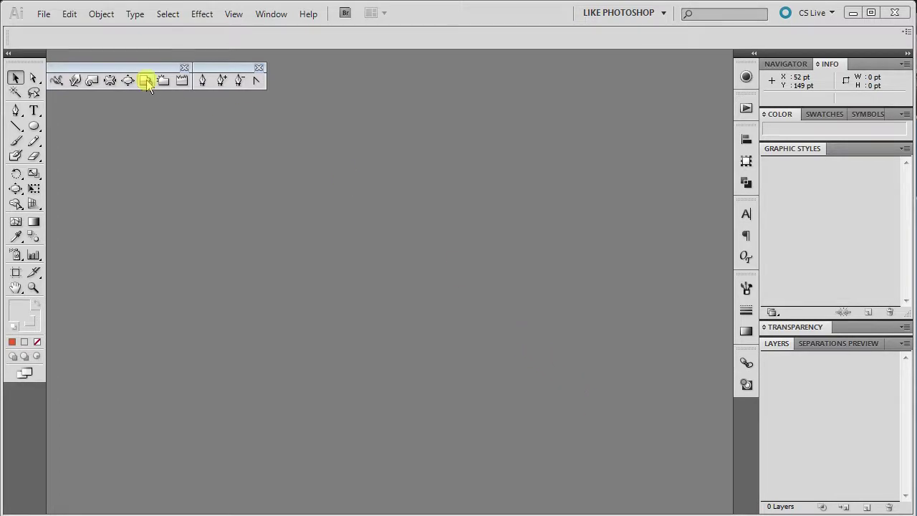
Step: Open the Cartoon_Head.jpg sketch file
{"action": "left_click", "coordinate": [44, 14]}
{"action": "left_click", "coordinate": [77, 62]}
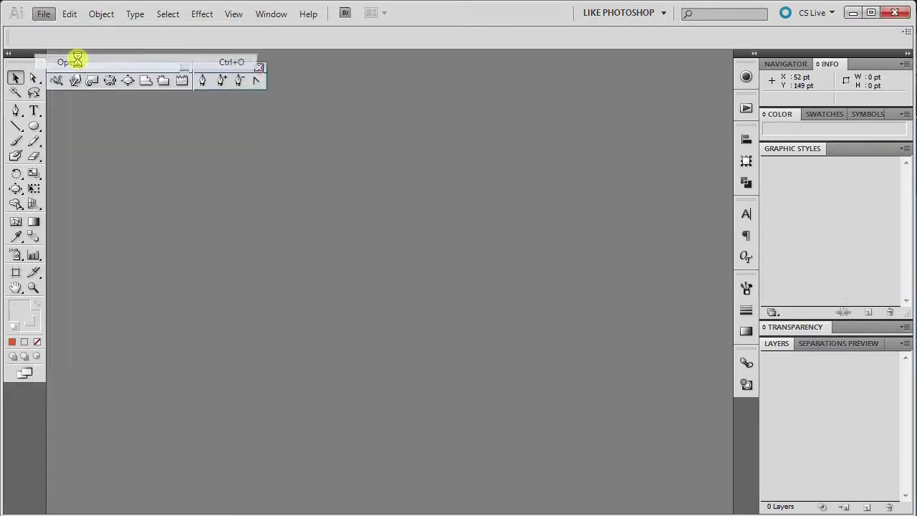
{"action": "left_click", "coordinate": [105, 92]}
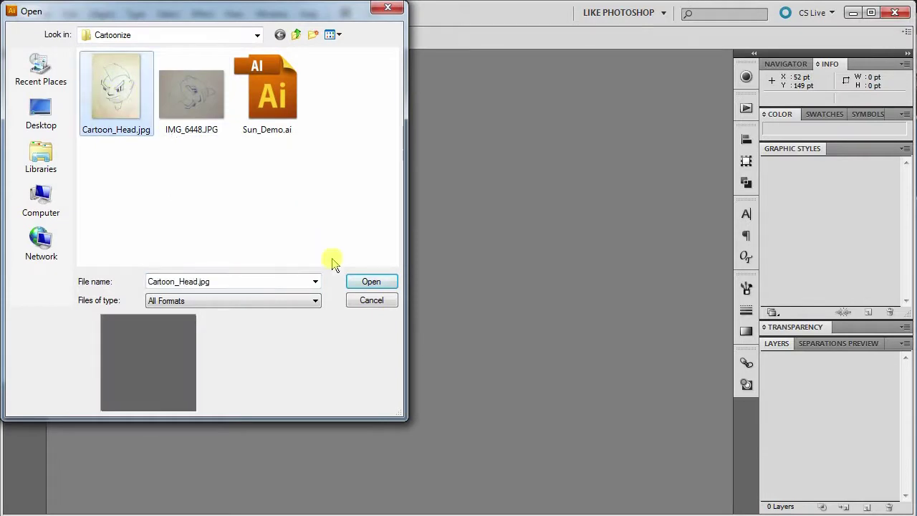
{"action": "left_click", "coordinate": [372, 283]}
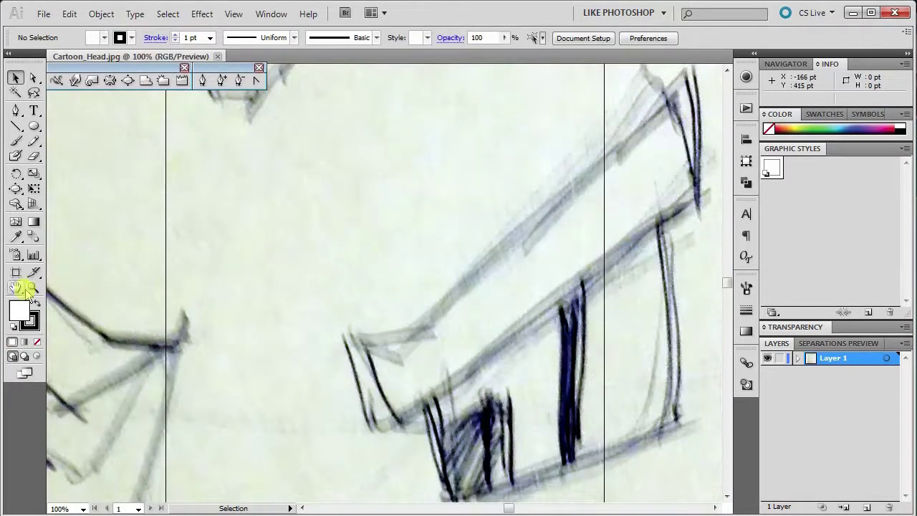
Step: Zoom out and scale the sketch image down by dragging its corner handle inward
{"action": "left_click", "coordinate": [33, 288]}
{"action": "left_click", "coordinate": [307, 291], "text": "alt"}
{"action": "left_click", "coordinate": [393, 304], "text": "alt"}
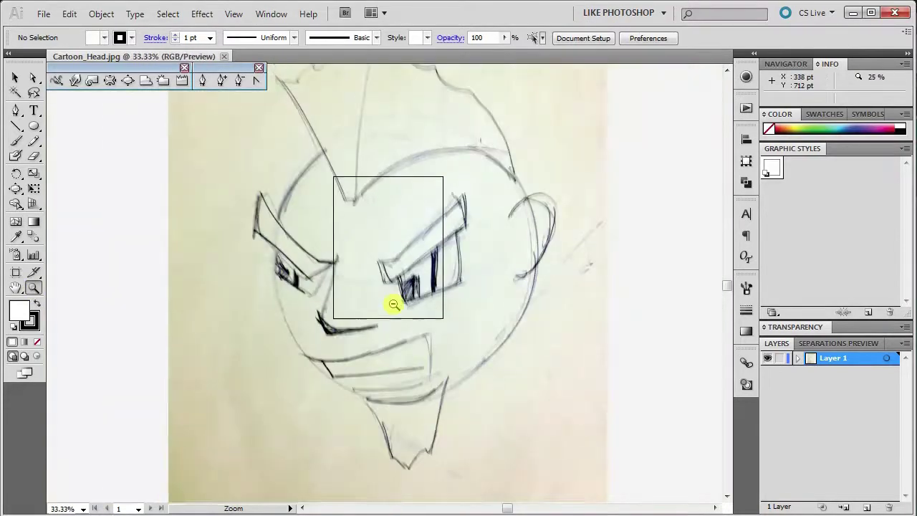
{"action": "left_click", "coordinate": [391, 303], "text": "alt"}
{"action": "left_click", "coordinate": [391, 303], "text": "alt"}
{"action": "left_click", "coordinate": [15, 77]}
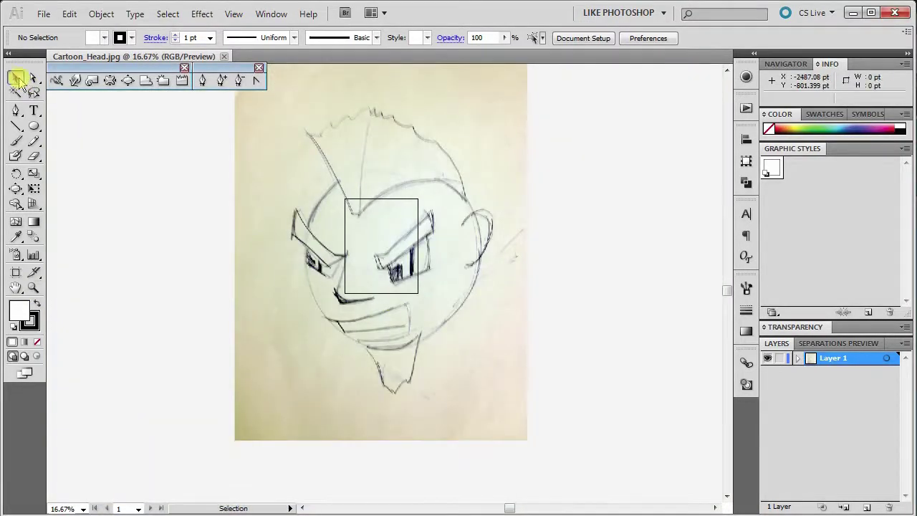
{"action": "left_click", "coordinate": [361, 327]}
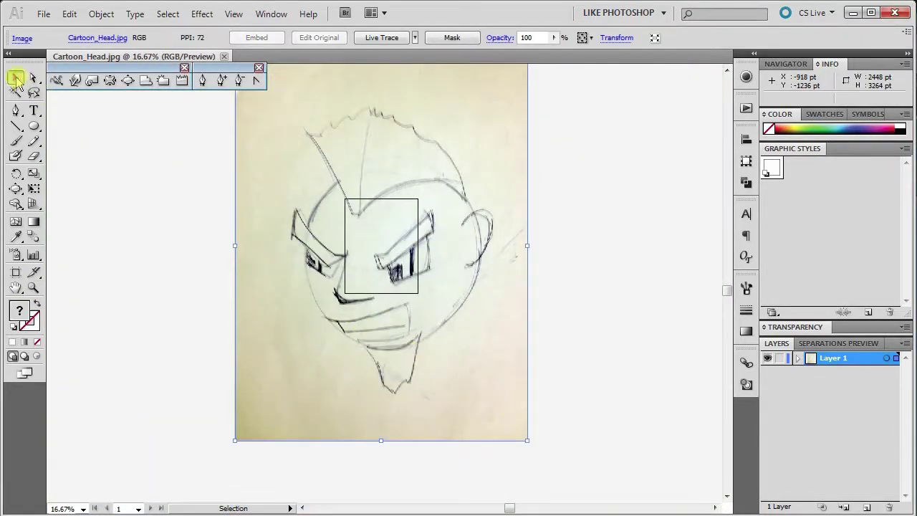
{"action": "mouse_move", "coordinate": [525, 441]}
{"action": "left_mouse_down"}
{"action": "mouse_move", "coordinate": [406, 302]}
{"action": "mouse_move", "coordinate": [416, 303]}
{"action": "left_mouse_up"}
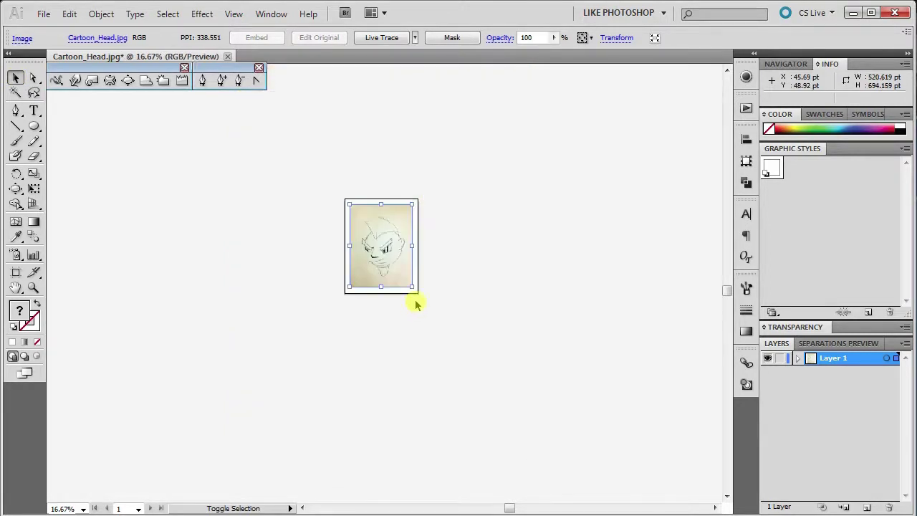
Step: Zoom in on the sketch, add Layer 2, and lock Layer 1
{"action": "left_click", "coordinate": [33, 287]}
{"action": "left_click", "coordinate": [384, 258]}
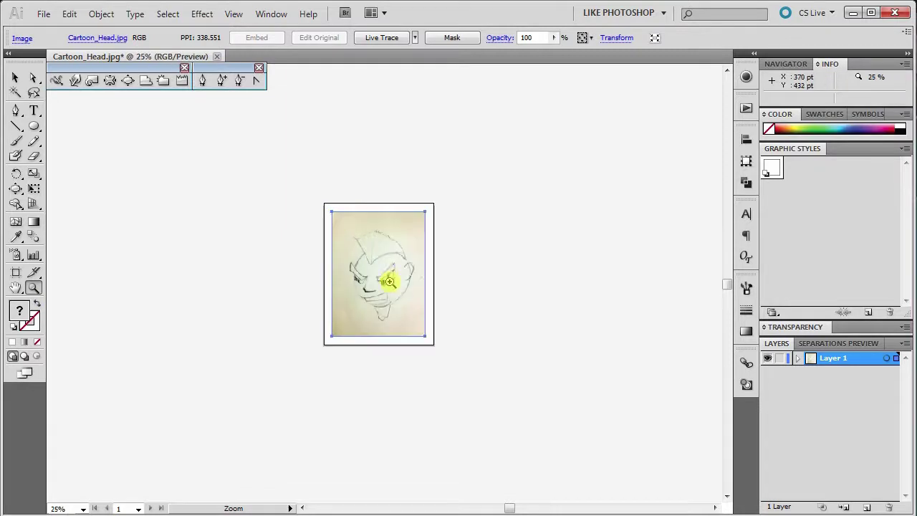
{"action": "left_click", "coordinate": [386, 285]}
{"action": "left_click", "coordinate": [389, 305]}
{"action": "left_click_drag", "start_coordinate": [322, 191], "coordinate": [320, 244]}
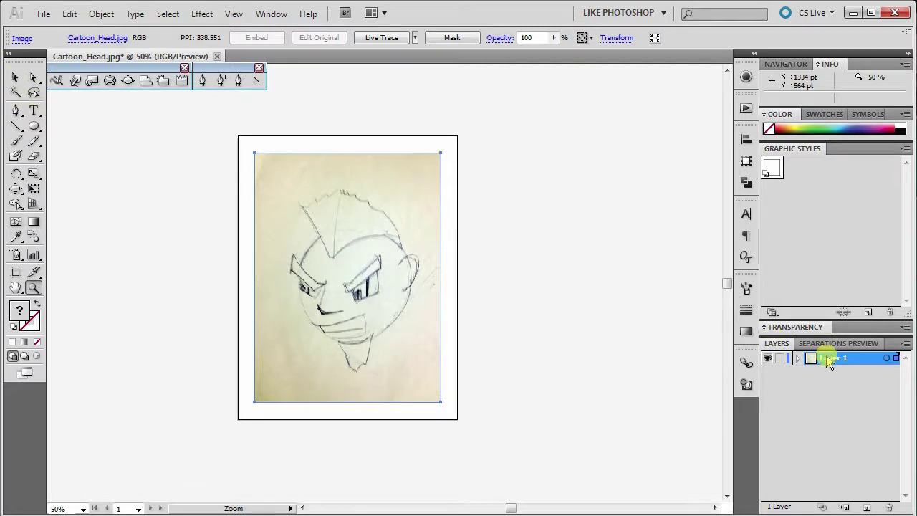
{"action": "left_click", "coordinate": [867, 506]}
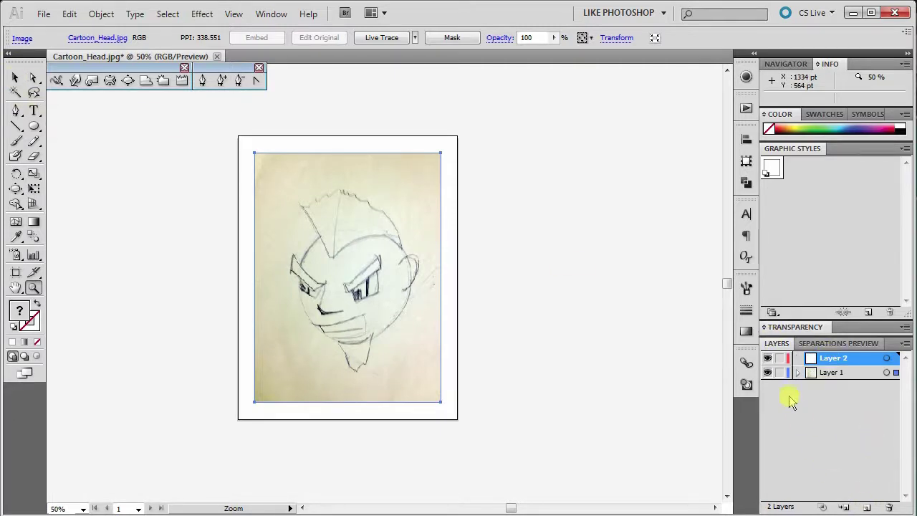
{"action": "left_click", "coordinate": [780, 373]}
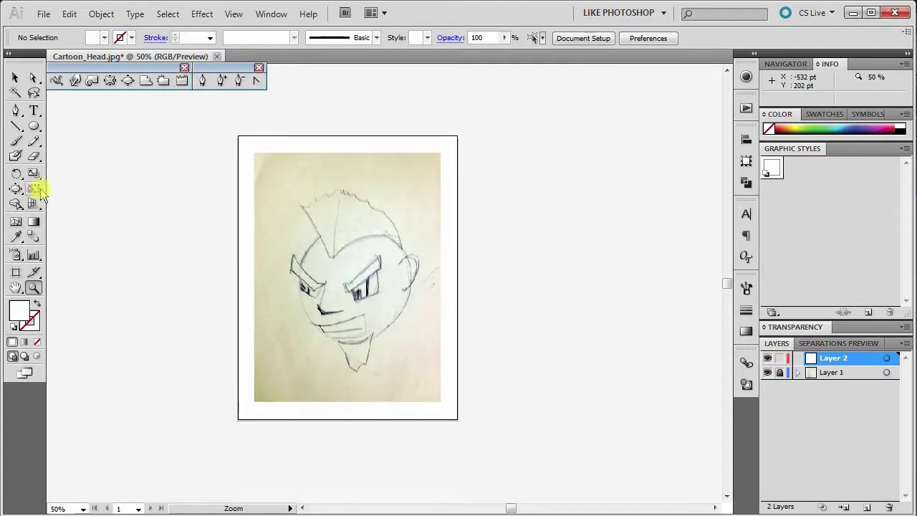
Step: Switch to the Paintbrush tool to get ready for painting strokes
{"action": "left_click", "coordinate": [16, 141]}
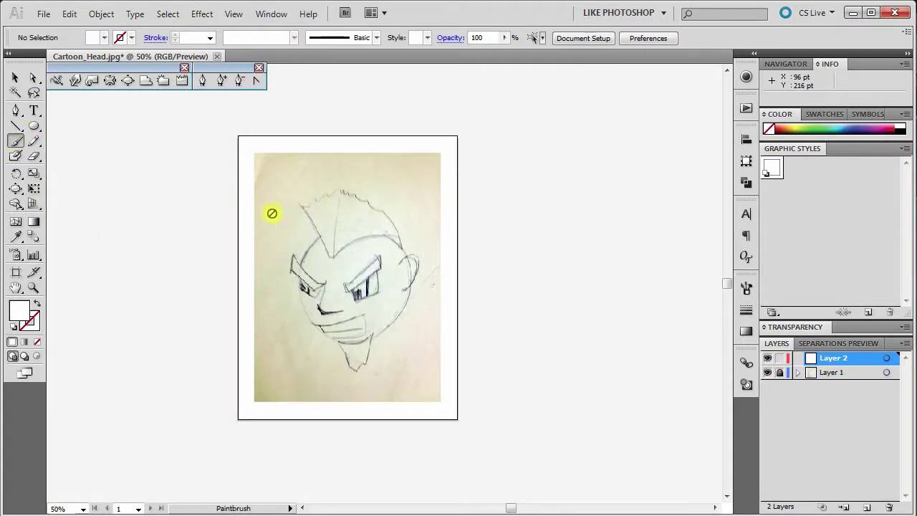
{"action": "scroll", "coordinate": [274, 207], "scroll_direction": "up", "scroll_amount": 2}
{"action": "scroll", "coordinate": [274, 207], "scroll_direction": "up", "scroll_amount": 1}
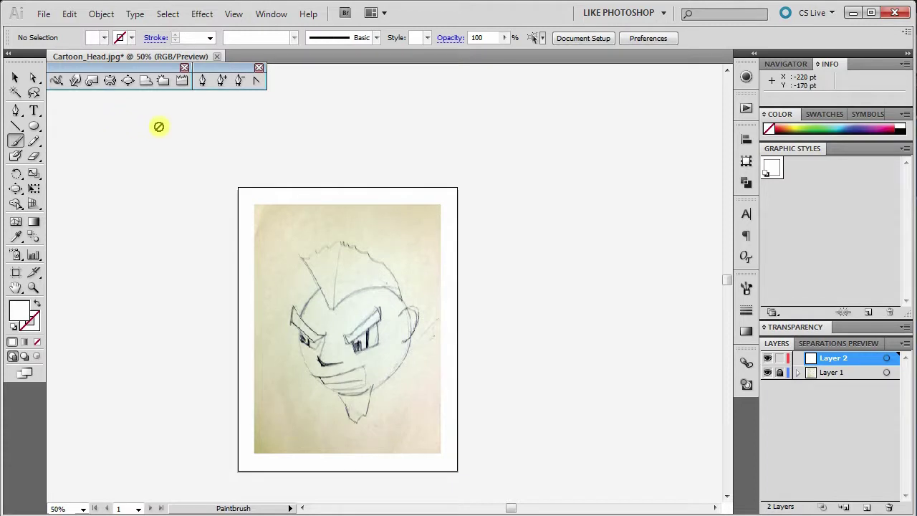
{"action": "left_click", "coordinate": [216, 56]}
Step: Close the sketch without saving and create a new Letter-size document
{"action": "left_click", "coordinate": [461, 296]}
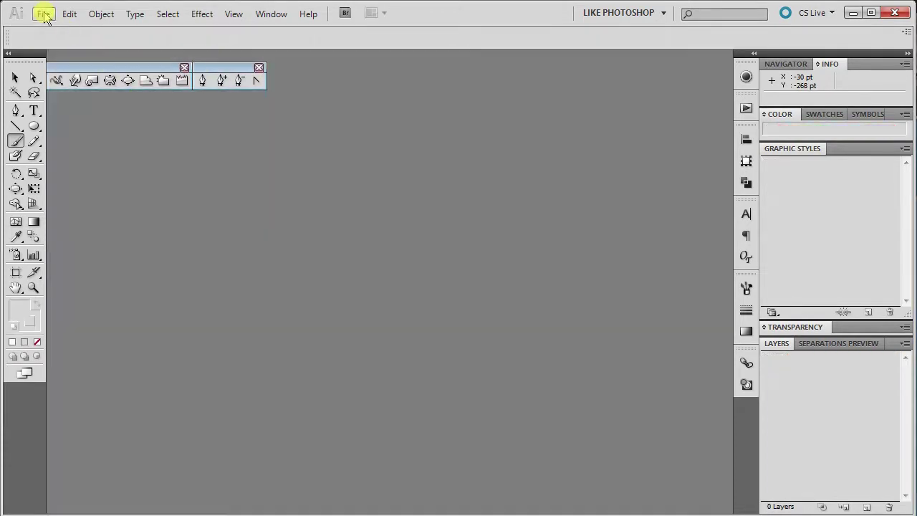
{"action": "left_click", "coordinate": [44, 16]}
{"action": "left_click", "coordinate": [66, 30]}
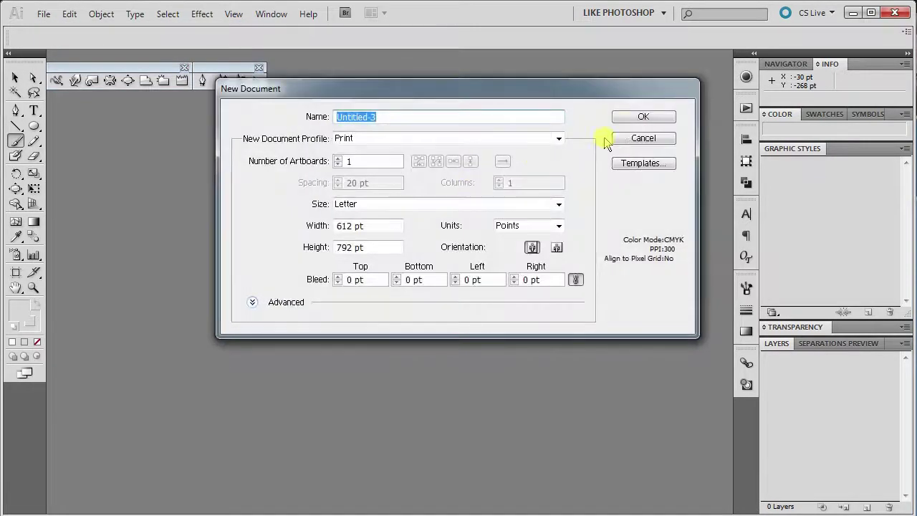
{"action": "left_click", "coordinate": [643, 117]}
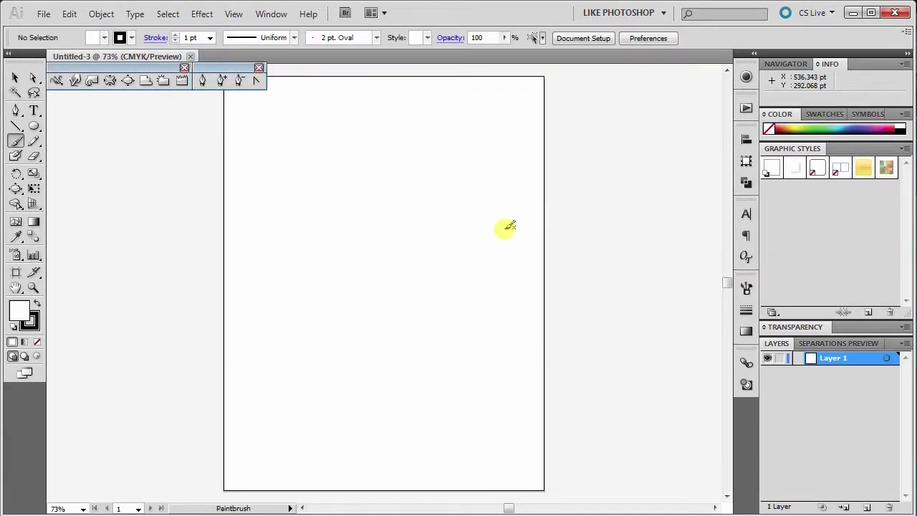
Step: Place Cartoon_Head.jpg into the new document as a linked image
{"action": "left_click", "coordinate": [43, 13]}
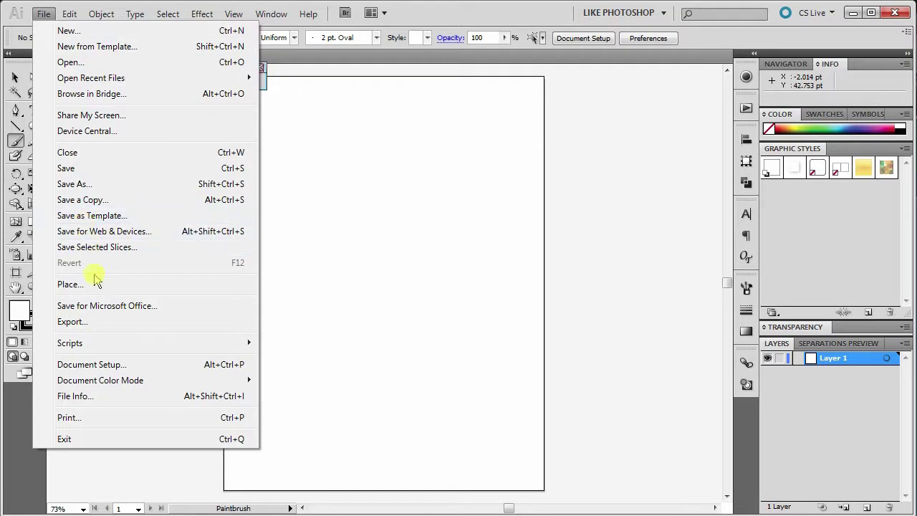
{"action": "left_click", "coordinate": [70, 283]}
{"action": "left_click", "coordinate": [117, 96]}
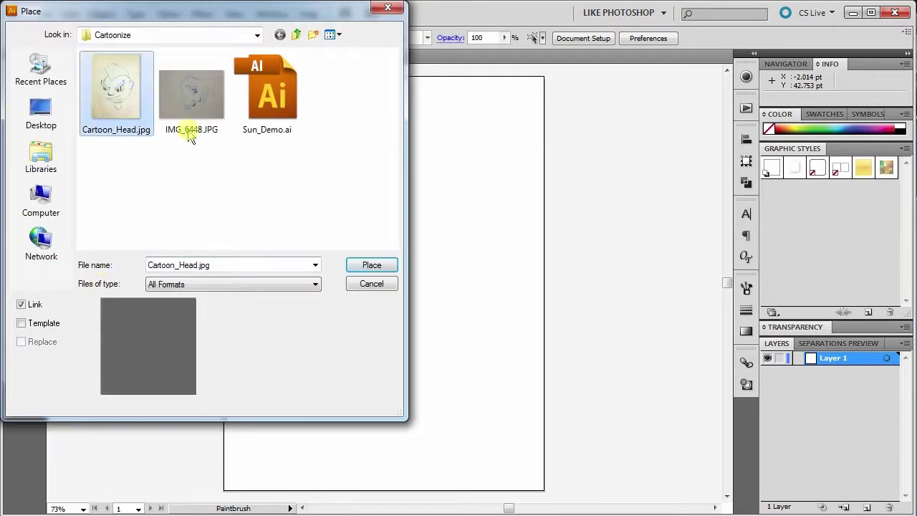
{"action": "left_click", "coordinate": [374, 263]}
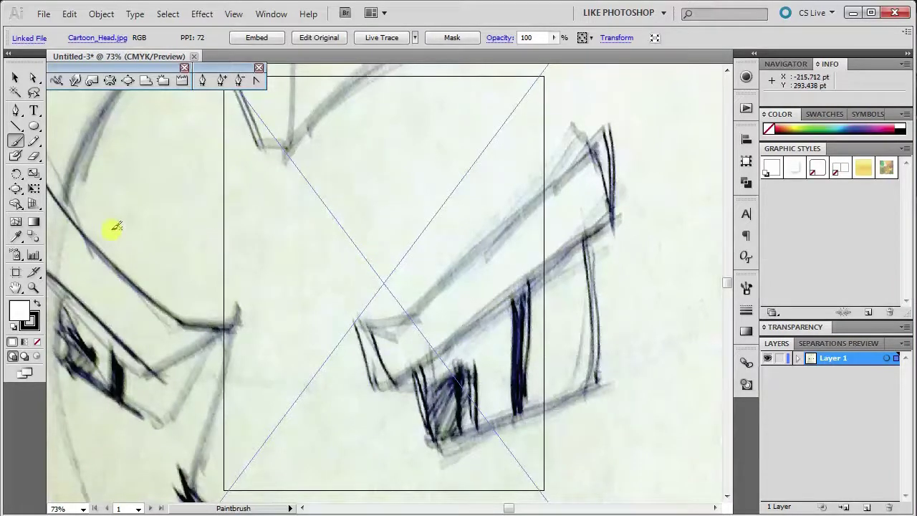
Step: Zoom out and shrink the placed sketch from its corner to fit the Letter page
{"action": "left_click", "coordinate": [33, 287]}
{"action": "left_click", "coordinate": [346, 312], "text": "alt"}
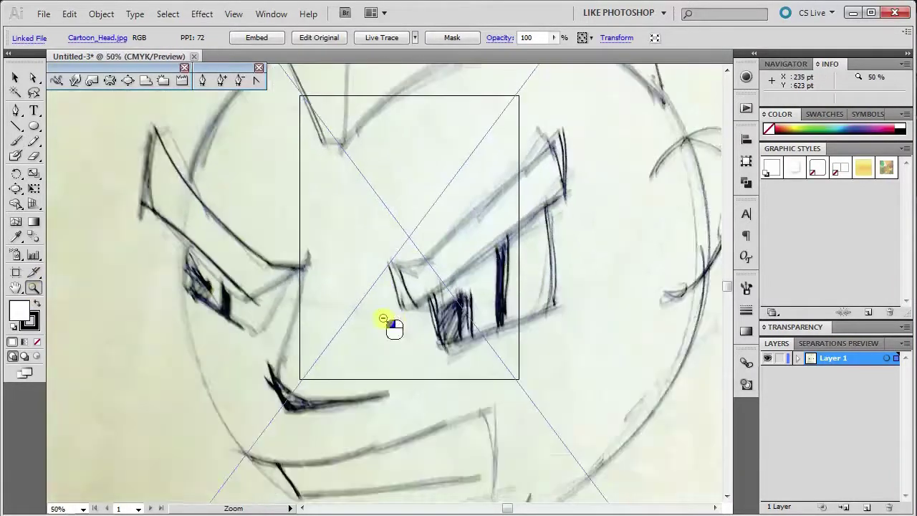
{"action": "left_click", "coordinate": [383, 317], "text": "alt"}
{"action": "left_click", "coordinate": [432, 307], "text": "alt"}
{"action": "left_click", "coordinate": [429, 293], "text": "alt"}
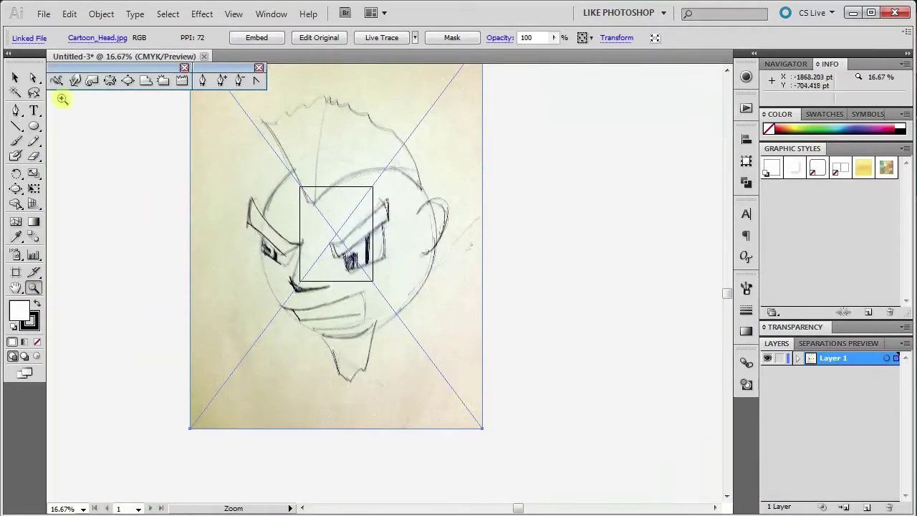
{"action": "key", "text": "v"}
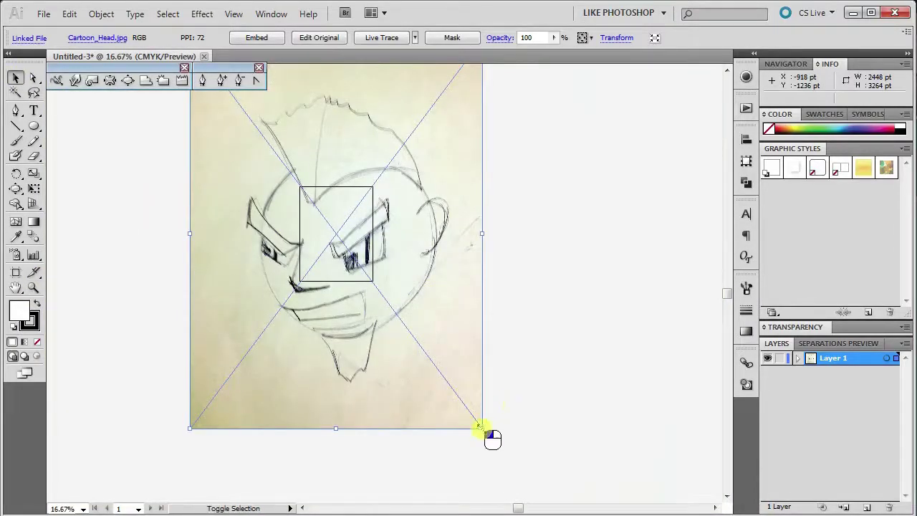
{"action": "left_click_drag", "start_coordinate": [478, 425], "coordinate": [370, 284]}
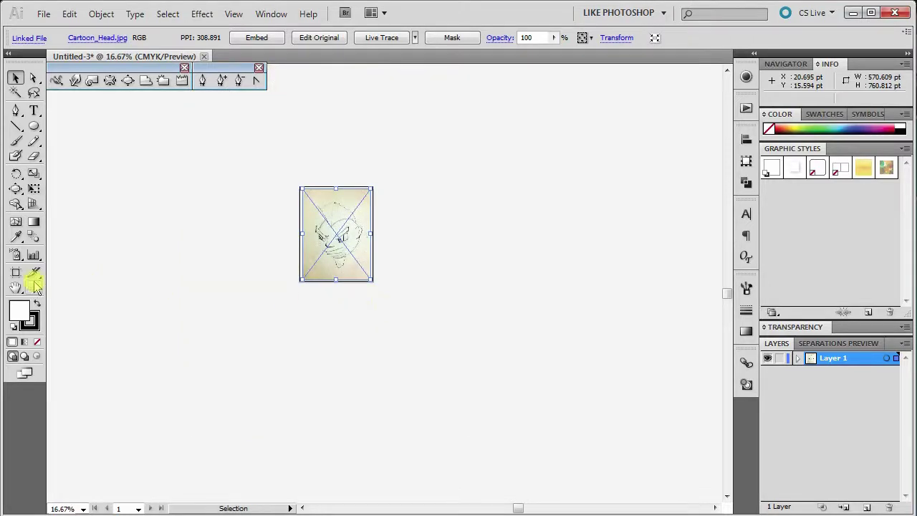
Step: Zoom back in on the resized sketch, centre the page, and deselect the image
{"action": "left_click", "coordinate": [34, 288]}
{"action": "left_click", "coordinate": [348, 246]}
{"action": "left_click", "coordinate": [382, 283]}
{"action": "left_click", "coordinate": [401, 290]}
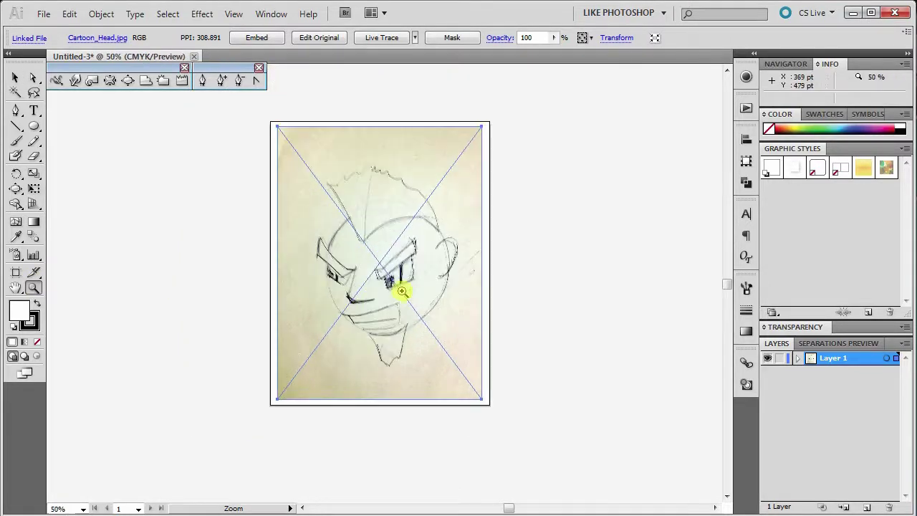
{"action": "left_click", "coordinate": [401, 291]}
{"action": "left_click_drag", "start_coordinate": [334, 160], "coordinate": [328, 205]}
{"action": "left_click", "coordinate": [16, 77]}
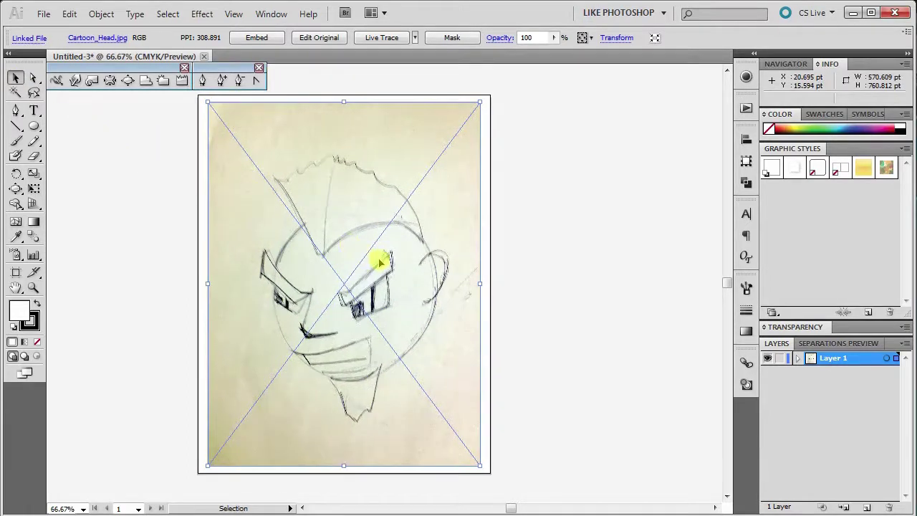
{"action": "left_click", "coordinate": [604, 322]}
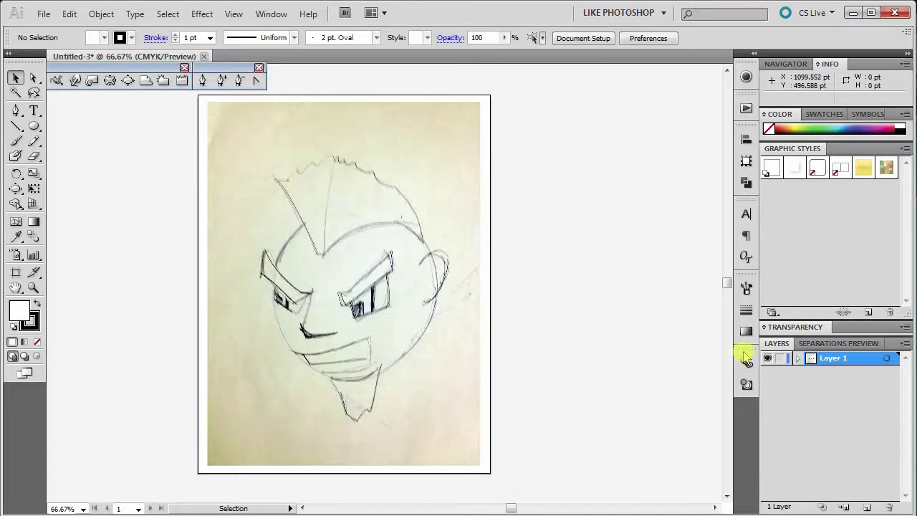
Step: Rename Layer 1 to Cartoon
{"action": "double_click", "coordinate": [840, 360]}
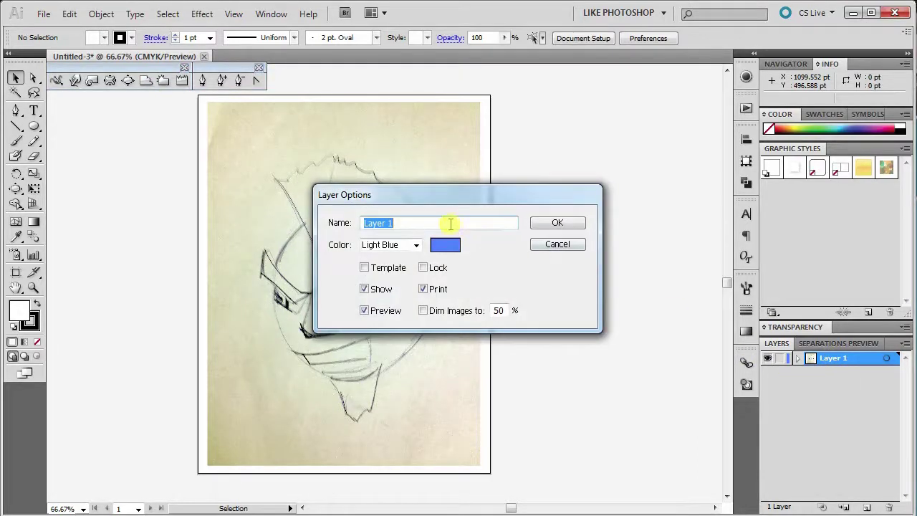
{"action": "type", "text": "Cartoon"}
{"action": "key", "text": "Return"}
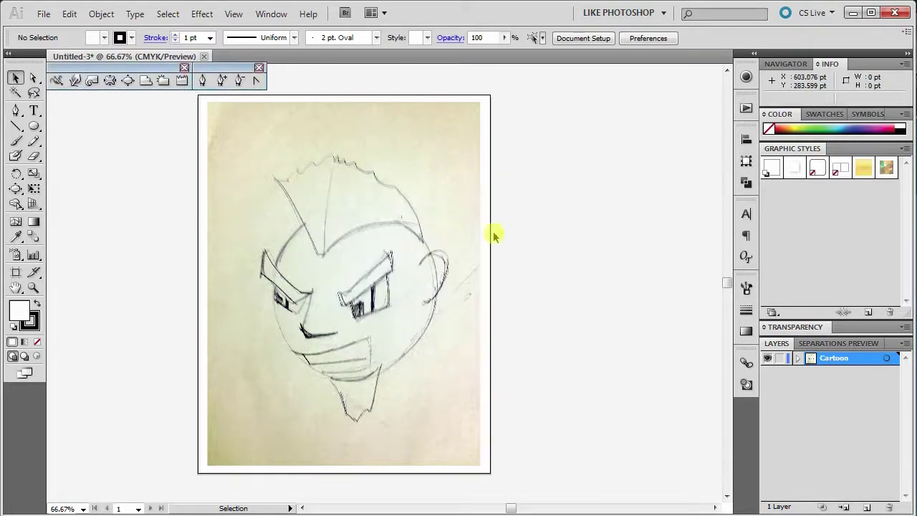
Step: Fade the sketch image to about 49% opacity, then deselect it
{"action": "left_click", "coordinate": [351, 249]}
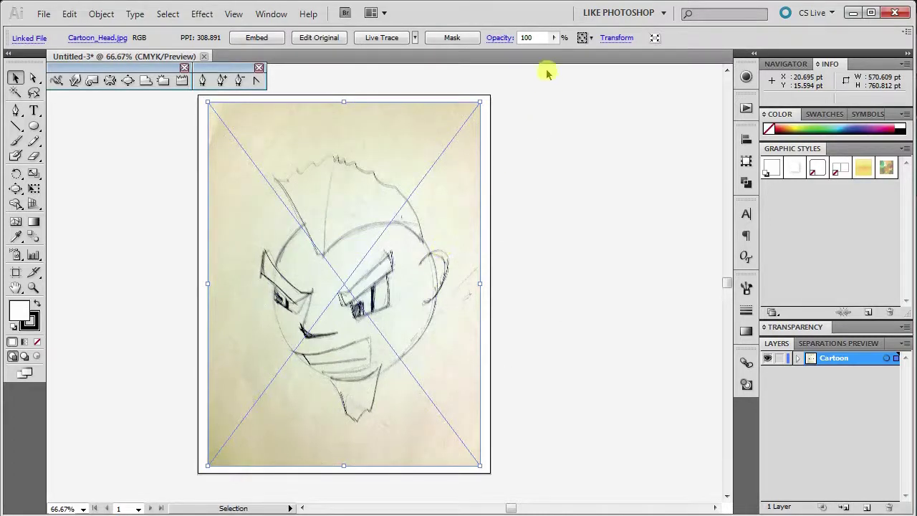
{"action": "left_click_drag", "start_coordinate": [554, 38], "coordinate": [527, 61]}
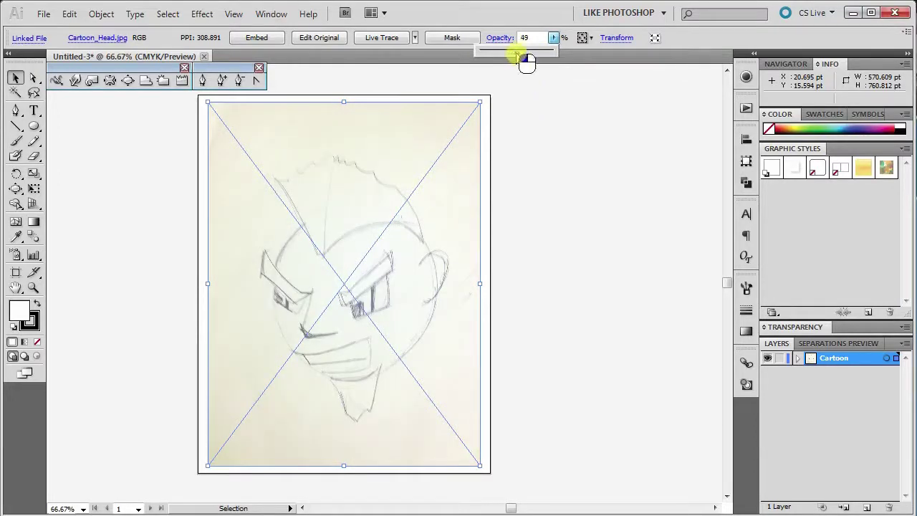
{"action": "left_click", "coordinate": [583, 294]}
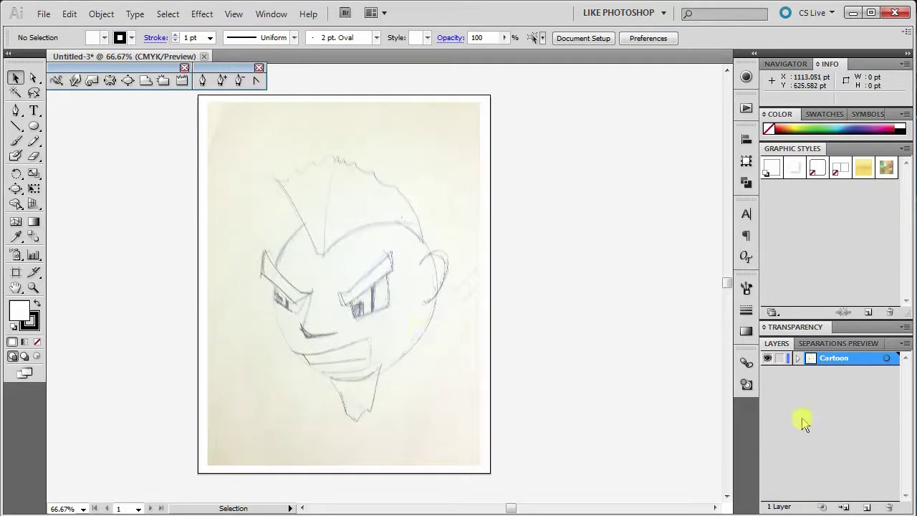
Step: Lock the Cartoon layer and add a new layer named Lines above it
{"action": "left_click", "coordinate": [778, 362]}
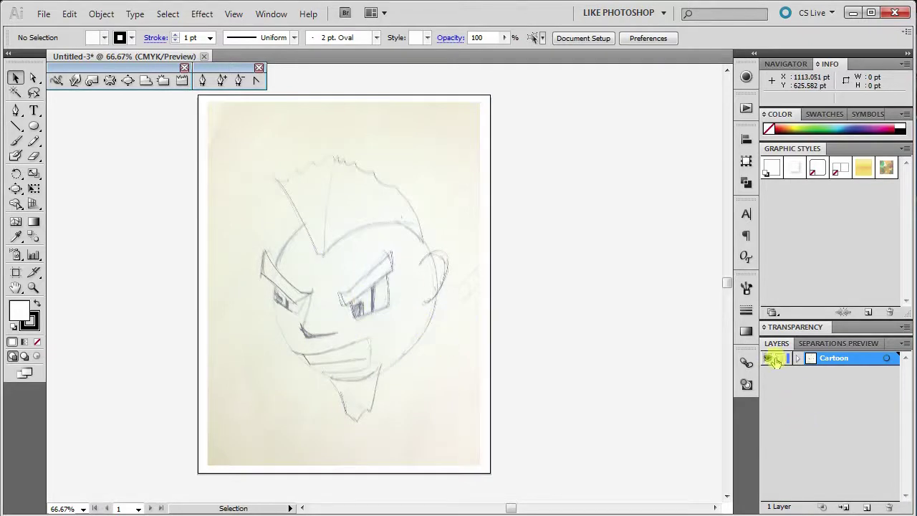
{"action": "left_click", "coordinate": [866, 507]}
{"action": "double_click", "coordinate": [839, 360]}
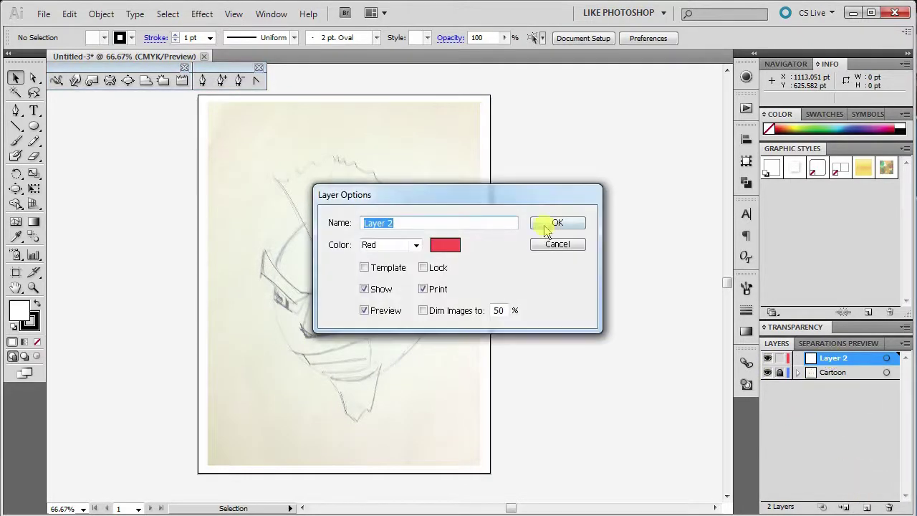
{"action": "type", "text": "Lines"}
{"action": "left_click", "coordinate": [565, 223]}
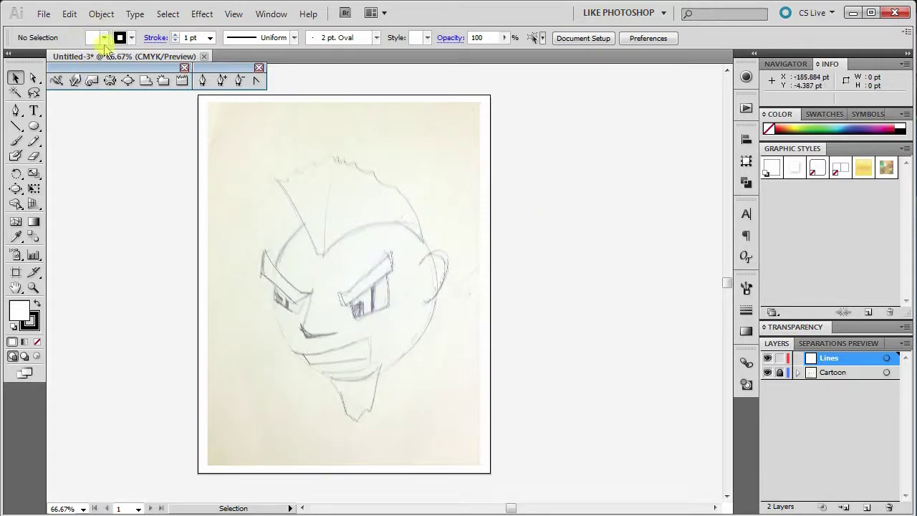
Step: Set the Paintbrush fill to None, then draw and undo a trial stroke on the hair
{"action": "left_click", "coordinate": [16, 141]}
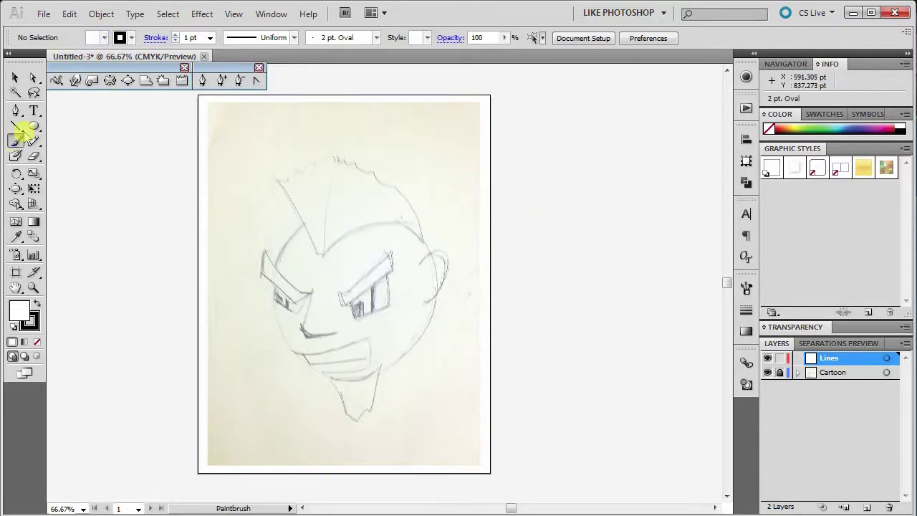
{"action": "left_click", "coordinate": [103, 37]}
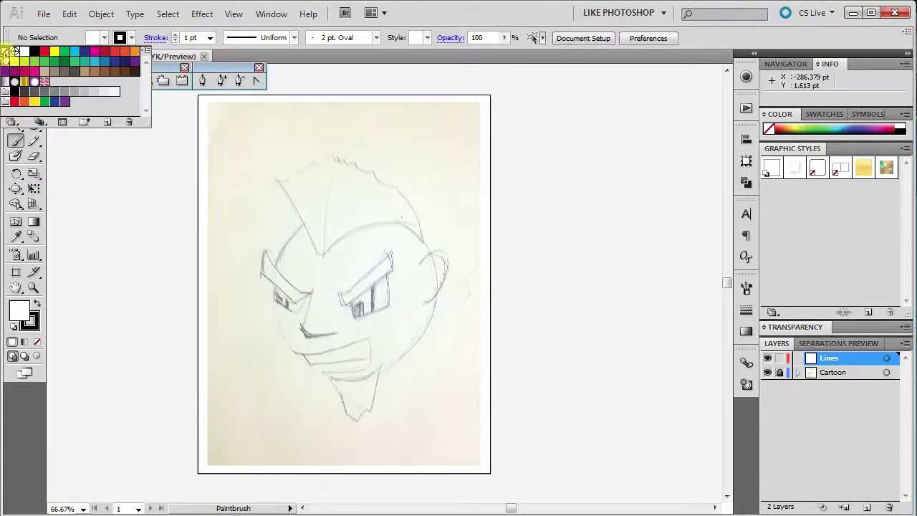
{"action": "left_click", "coordinate": [5, 51]}
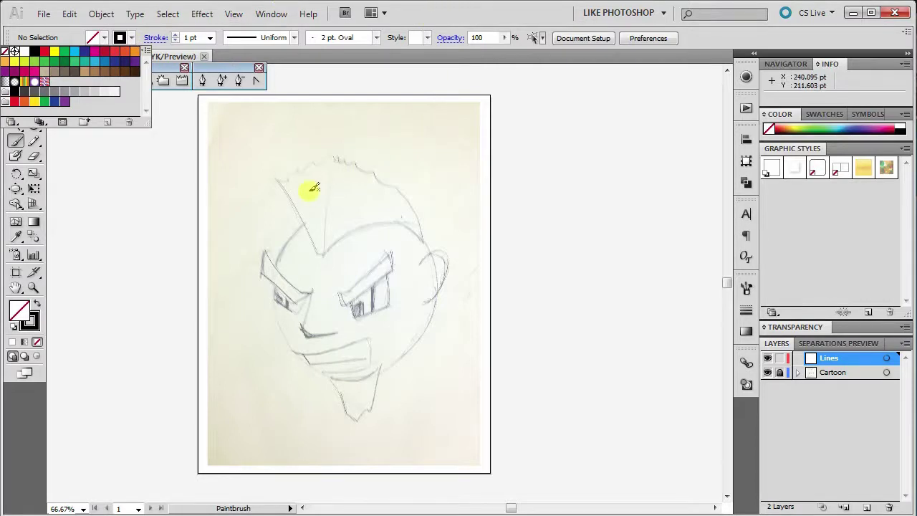
{"action": "left_click", "coordinate": [276, 173]}
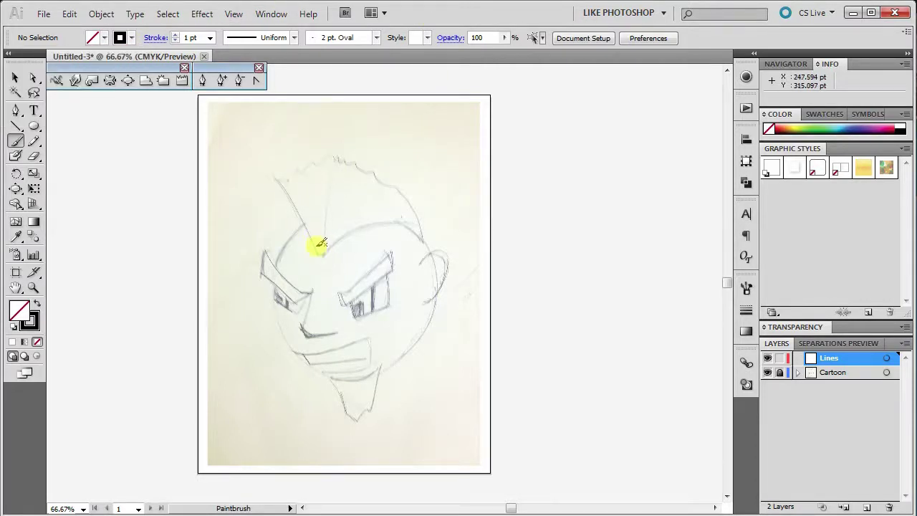
{"action": "left_click_drag", "start_coordinate": [319, 249], "coordinate": [264, 186]}
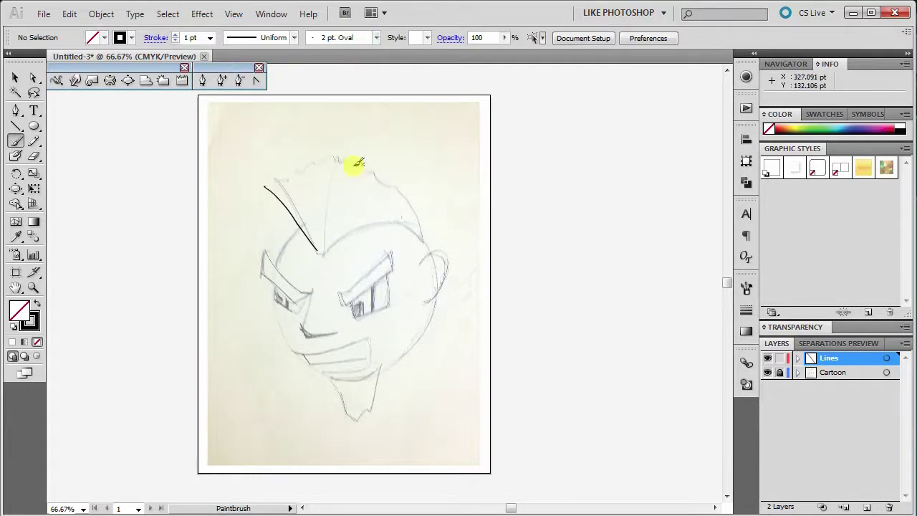
{"action": "key", "text": "ctrl+z"}
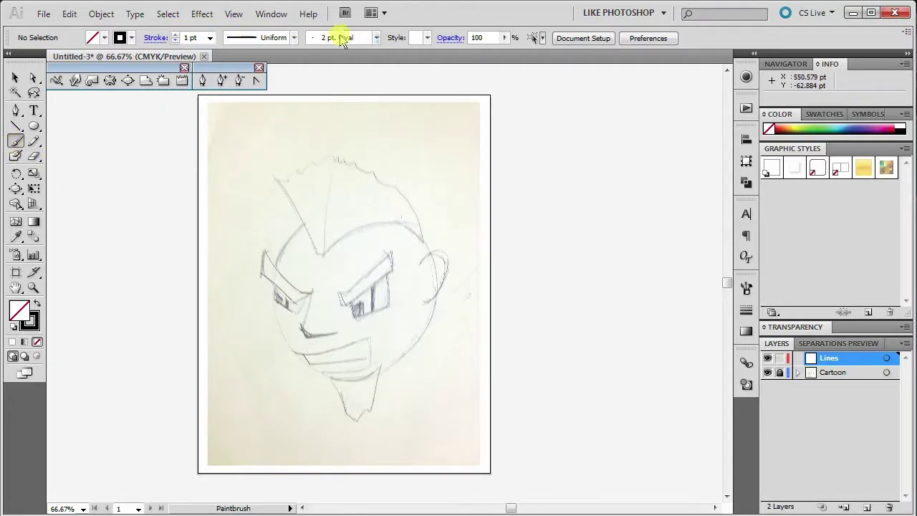
Step: Use Open Brush Library > Other Library to load ckhairbrush.ai from the common drive's DM folder
{"action": "left_click", "coordinate": [377, 37]}
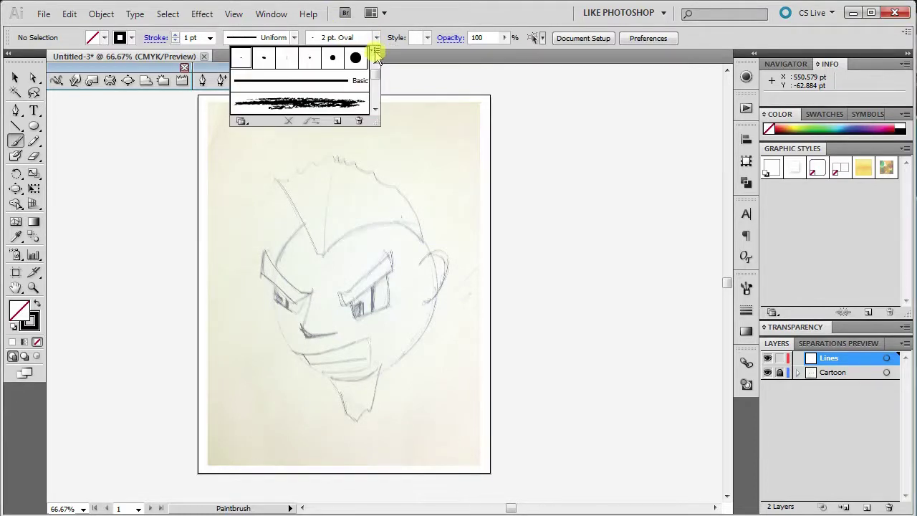
{"action": "left_click", "coordinate": [376, 51]}
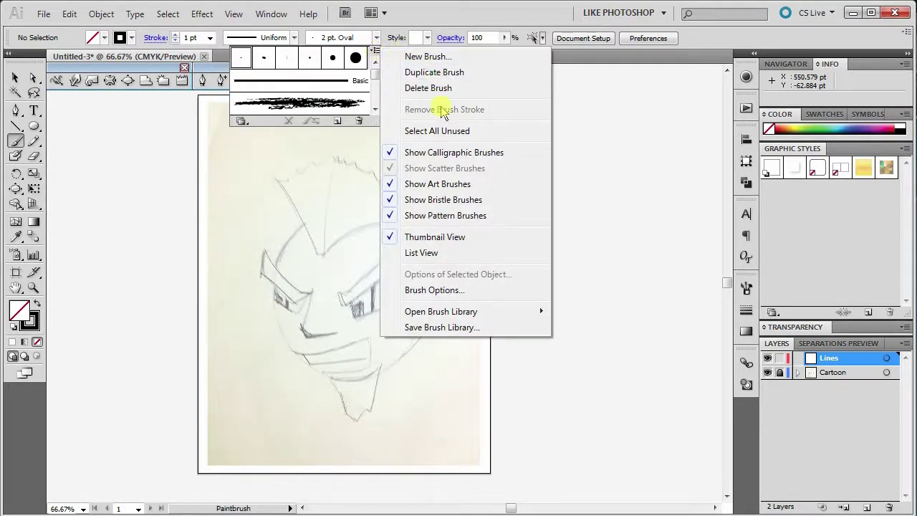
{"action": "mouse_move", "coordinate": [452, 315]}
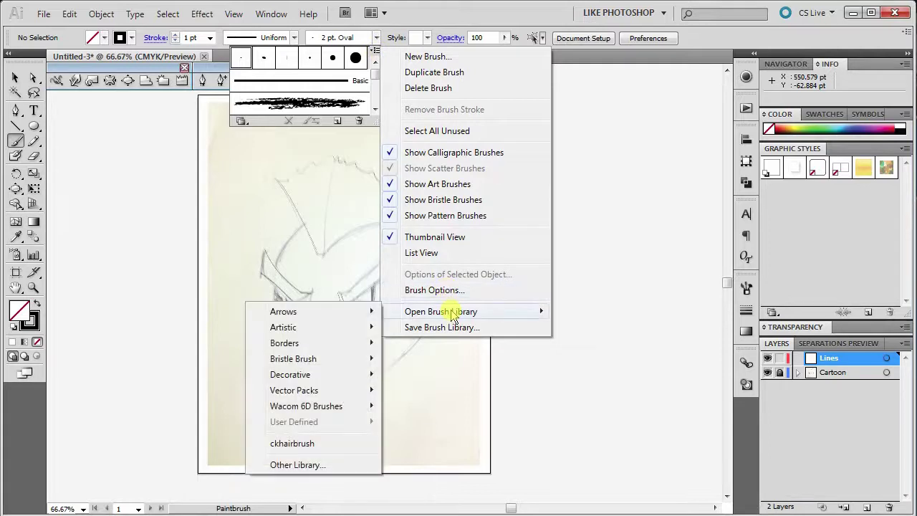
{"action": "left_click", "coordinate": [303, 466]}
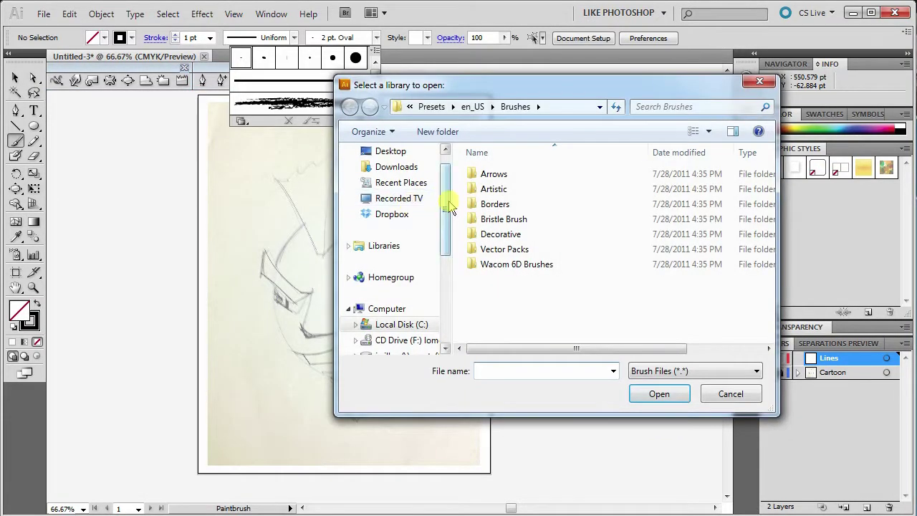
{"action": "left_click_drag", "start_coordinate": [444, 226], "coordinate": [437, 264]}
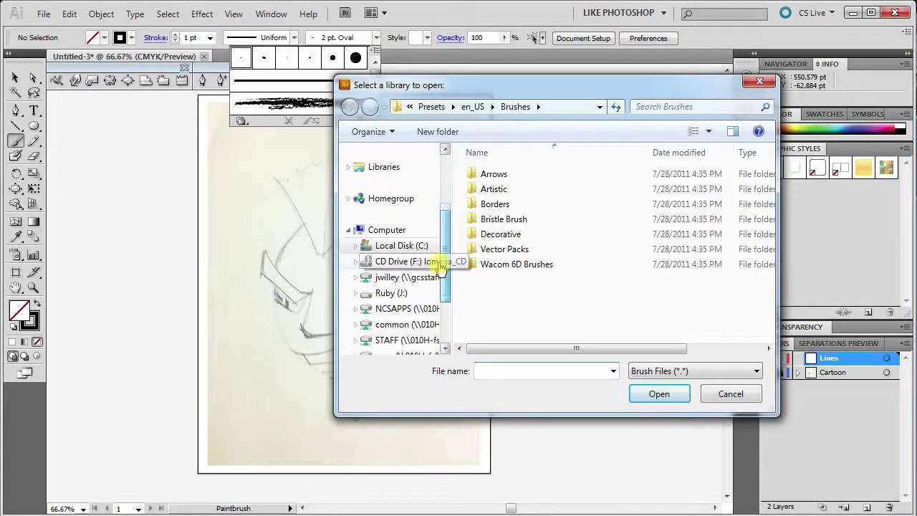
{"action": "left_click", "coordinate": [399, 326]}
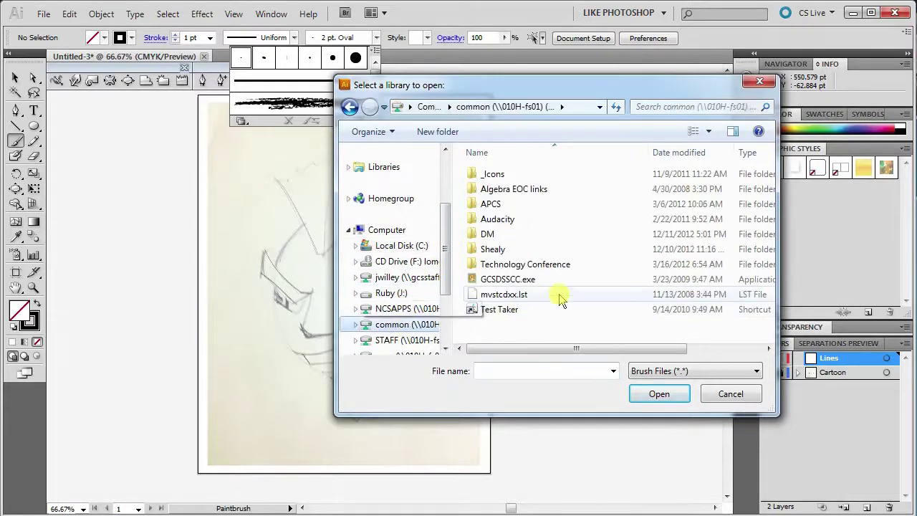
{"action": "double_click", "coordinate": [492, 235]}
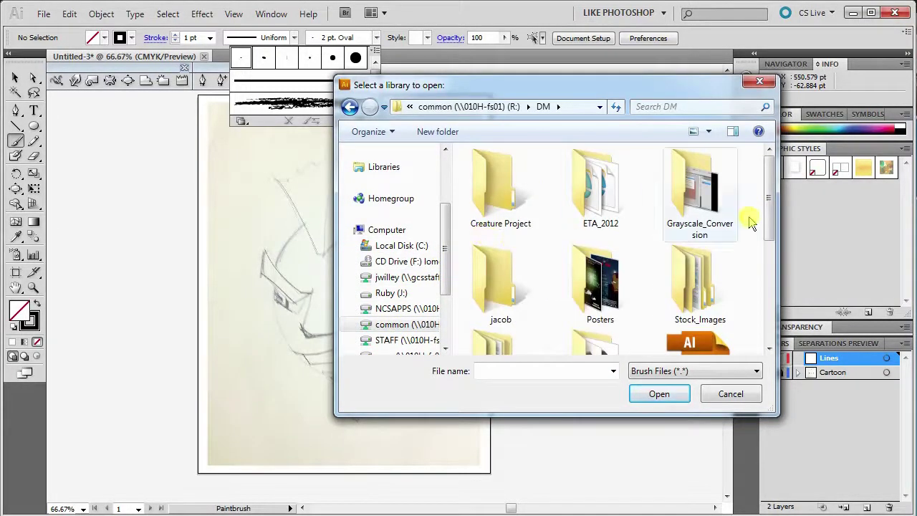
{"action": "scroll", "coordinate": [765, 197], "scroll_direction": "down", "scroll_amount": 3}
{"action": "left_click", "coordinate": [700, 229]}
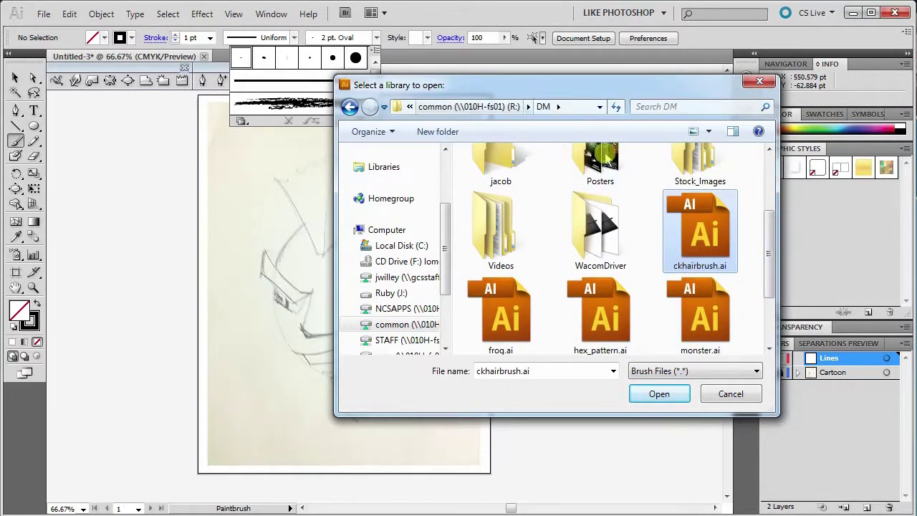
{"action": "left_click", "coordinate": [649, 395]}
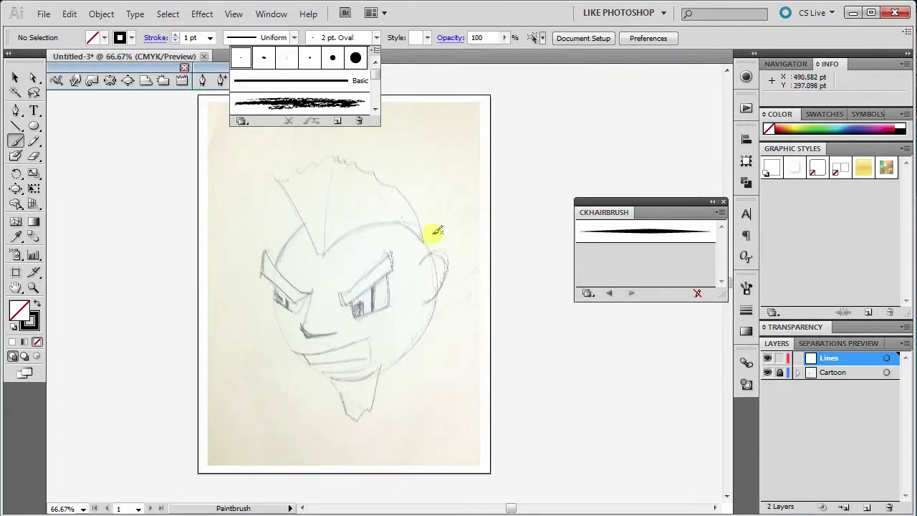
Step: Draw and undo a trial stroke along the head's left outline
{"action": "left_click", "coordinate": [453, 14]}
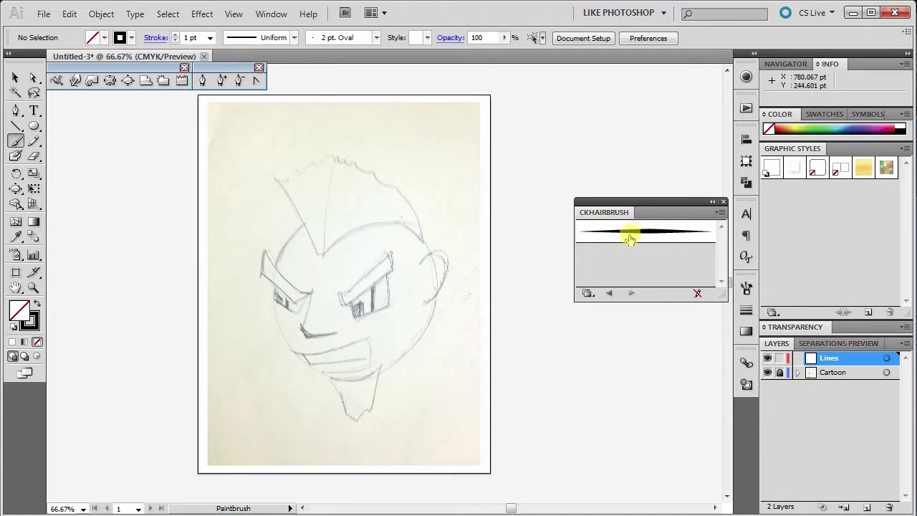
{"action": "left_click_drag", "start_coordinate": [265, 174], "coordinate": [301, 298]}
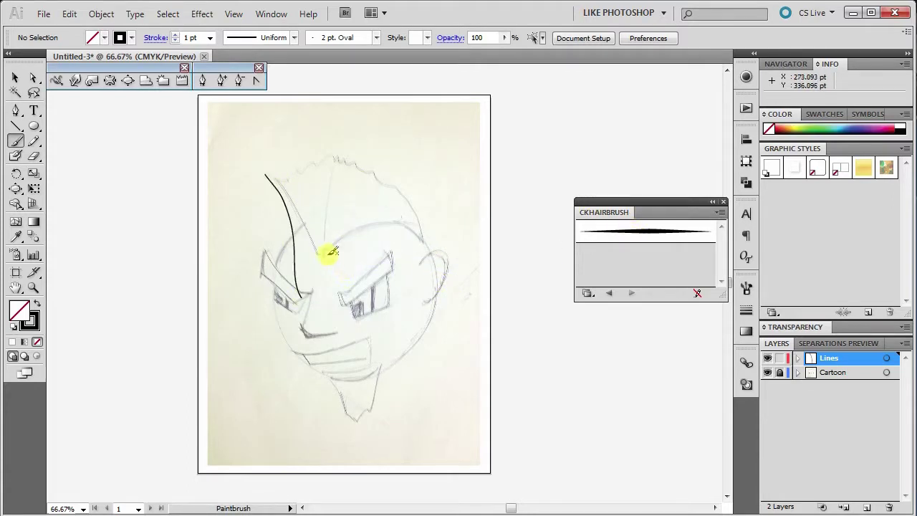
{"action": "key", "text": "ctrl+z"}
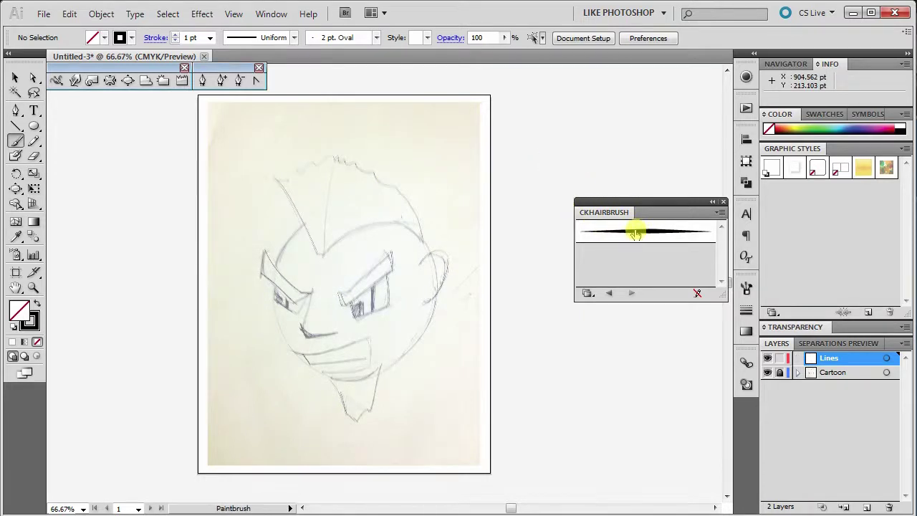
Step: Try the tapered ckhairbrush on the hair spike and head top, then undo those strokes
{"action": "left_click", "coordinate": [631, 235]}
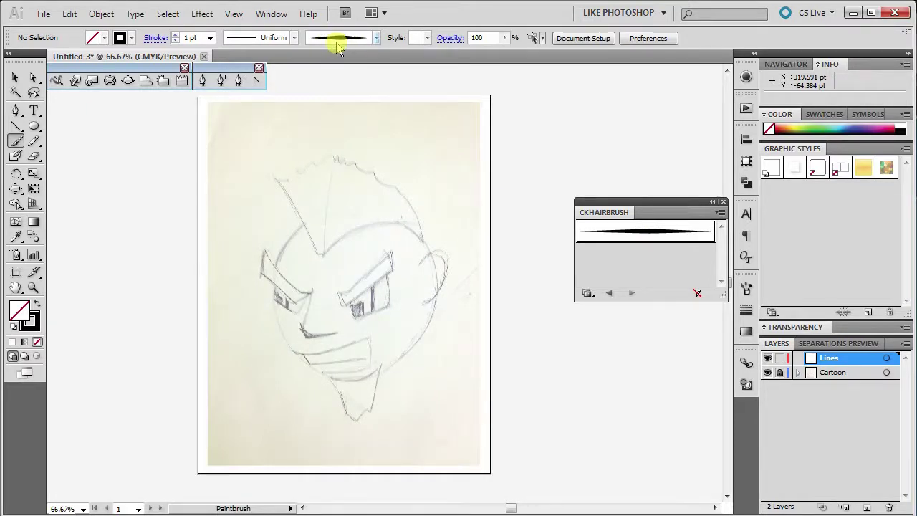
{"action": "mouse_move", "coordinate": [269, 180]}
{"action": "left_mouse_down"}
{"action": "mouse_move", "coordinate": [305, 204]}
{"action": "mouse_move", "coordinate": [318, 275]}
{"action": "mouse_move", "coordinate": [394, 242]}
{"action": "left_mouse_up"}
{"action": "left_click_drag", "start_coordinate": [326, 247], "coordinate": [448, 226]}
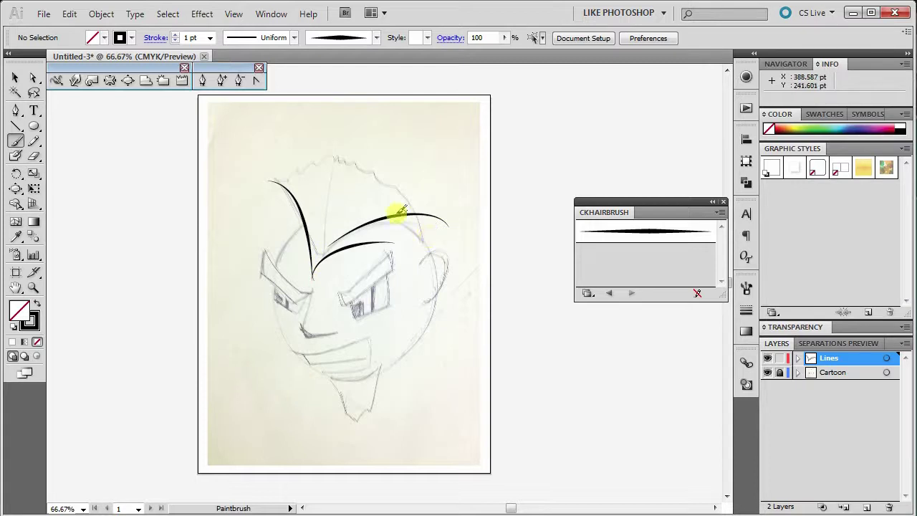
{"action": "key", "text": "ctrl"}
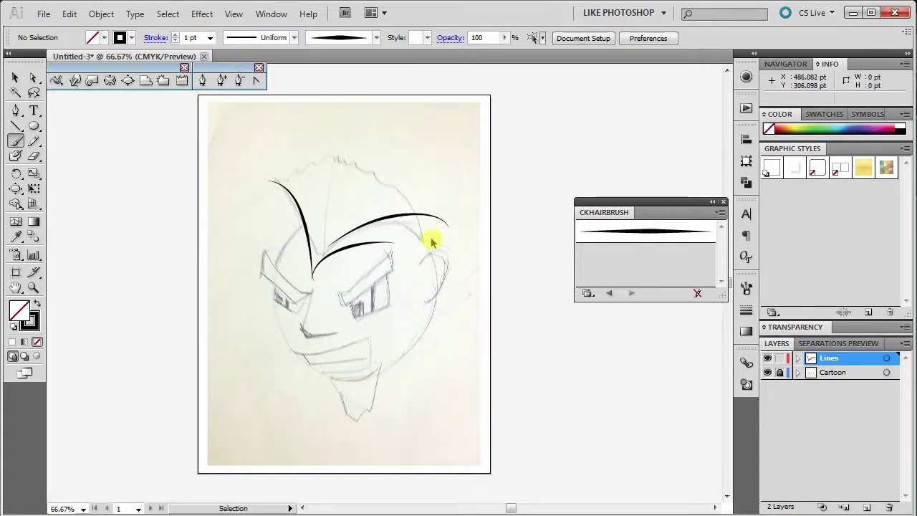
{"action": "key", "text": "ctrl+z"}
{"action": "key", "text": "ctrl+z"}
{"action": "key", "text": "ctrl+z"}
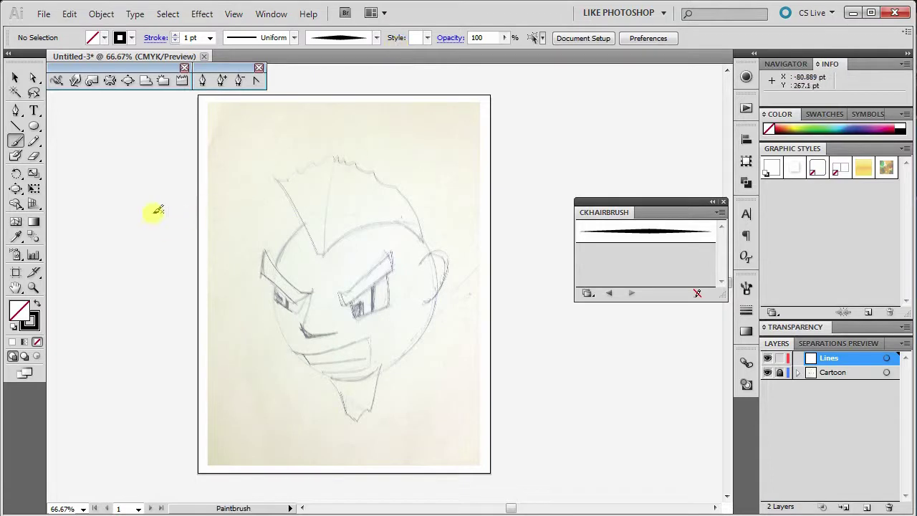
Step: Paint and undo another trial tapered stroke beside the artboard
{"action": "left_click_drag", "start_coordinate": [149, 169], "coordinate": [230, 295]}
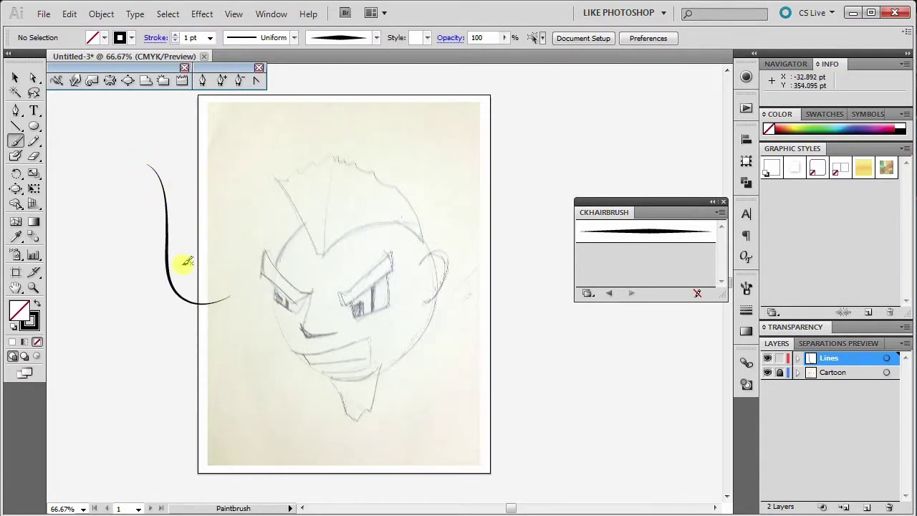
{"action": "key", "text": "ctrl+z"}
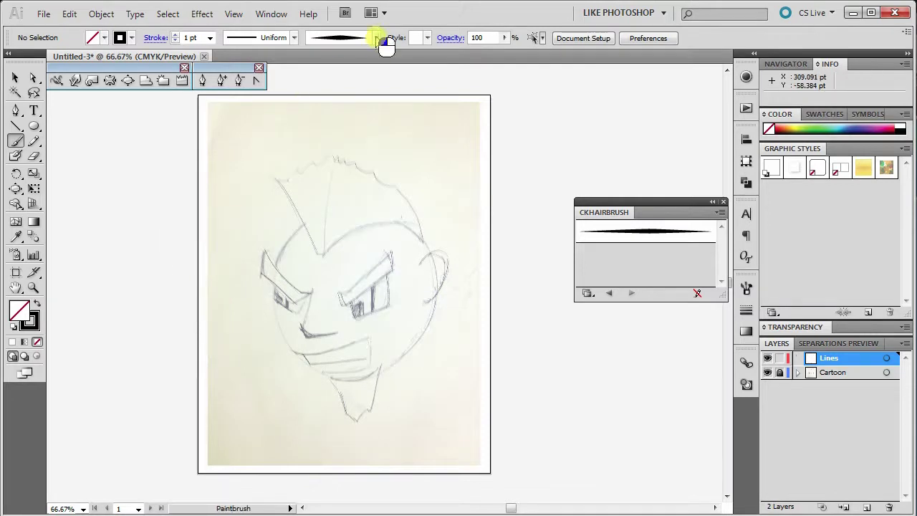
{"action": "left_click", "coordinate": [376, 38]}
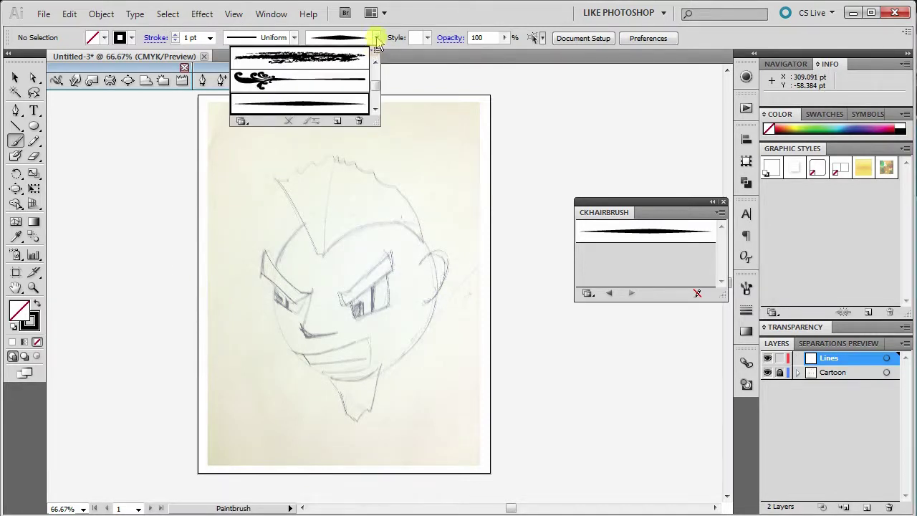
Step: Set the Shaz hair one brush width to vary by Pressure, raising the maximum to 119%
{"action": "left_click", "coordinate": [375, 51]}
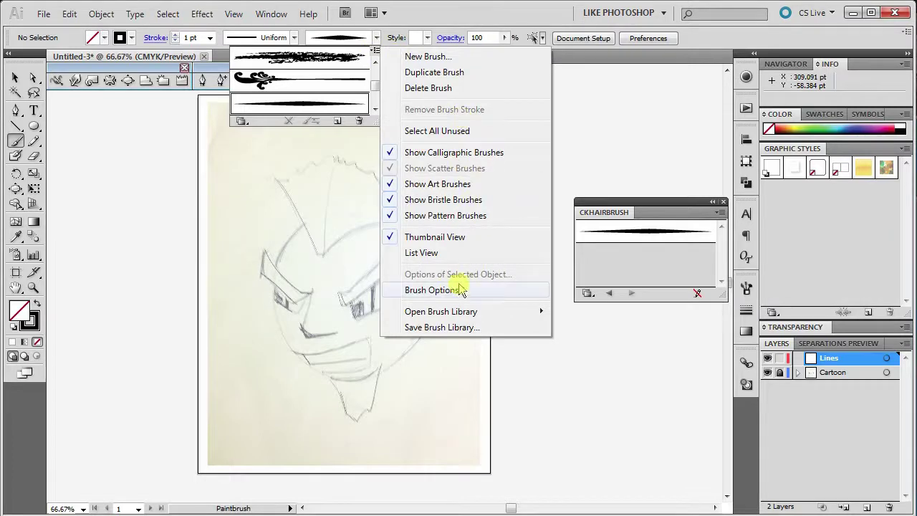
{"action": "left_click", "coordinate": [433, 294]}
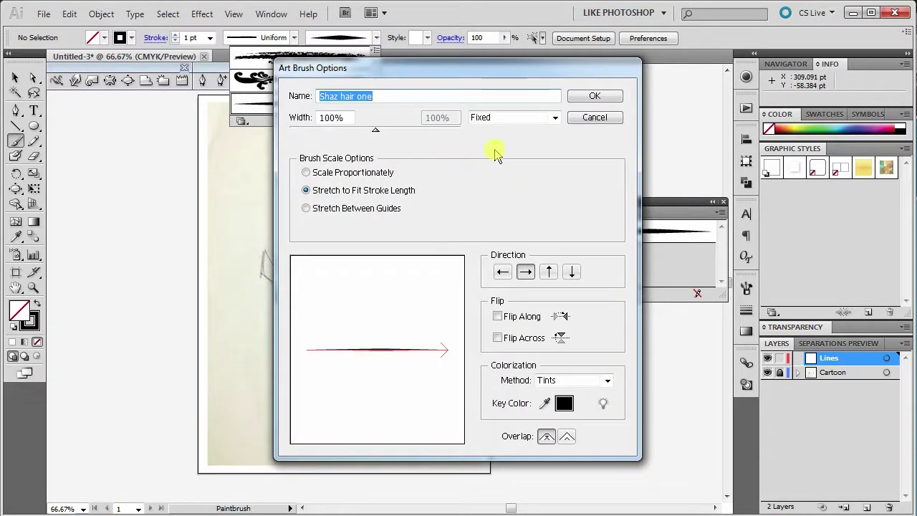
{"action": "left_click", "coordinate": [555, 118]}
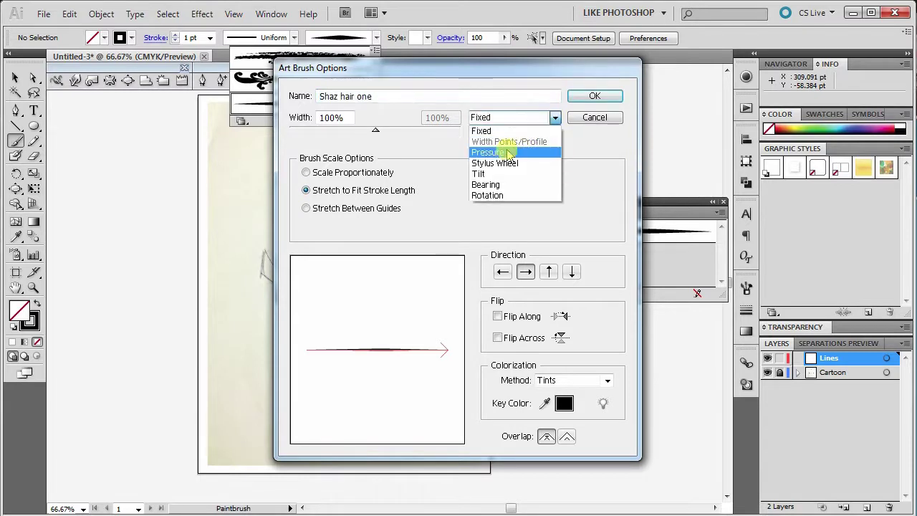
{"action": "left_click", "coordinate": [487, 152]}
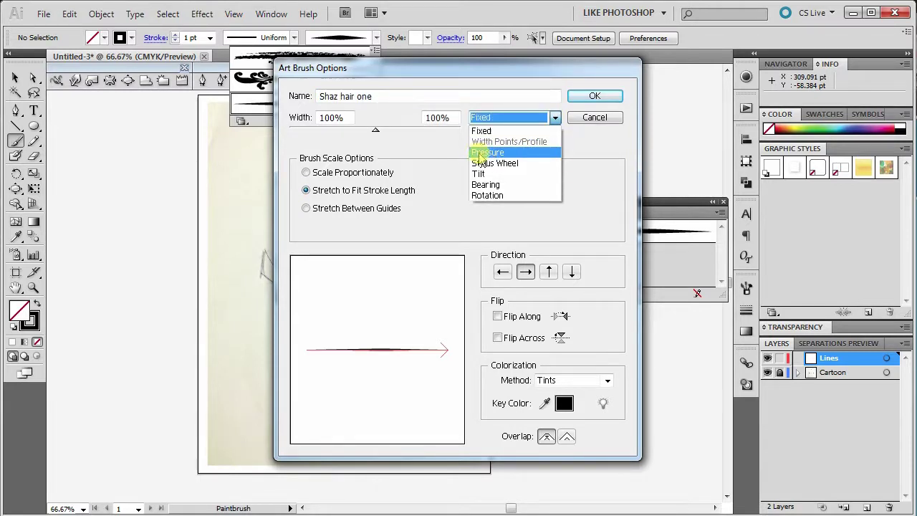
{"action": "left_click_drag", "start_coordinate": [375, 129], "coordinate": [398, 132]}
{"action": "left_click", "coordinate": [595, 96]}
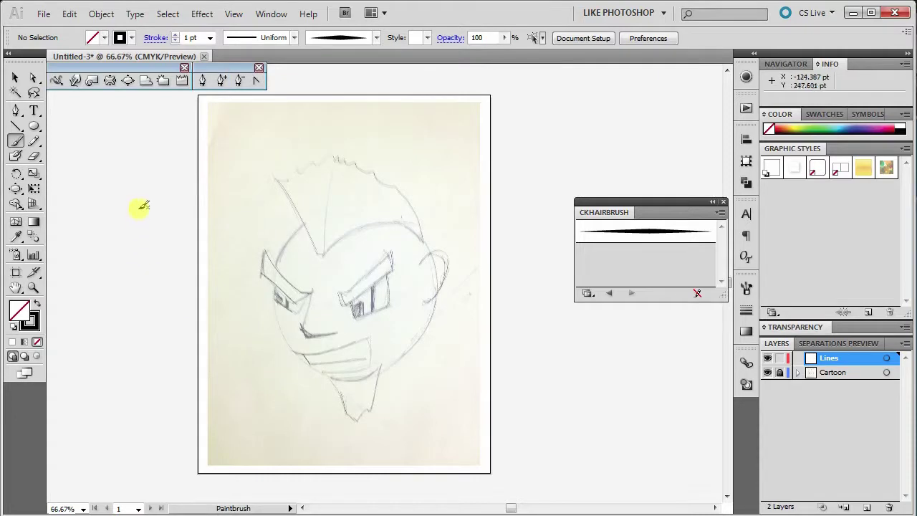
{"action": "left_click_drag", "start_coordinate": [141, 206], "coordinate": [201, 354]}
{"action": "left_click_drag", "start_coordinate": [113, 243], "coordinate": [133, 322]}
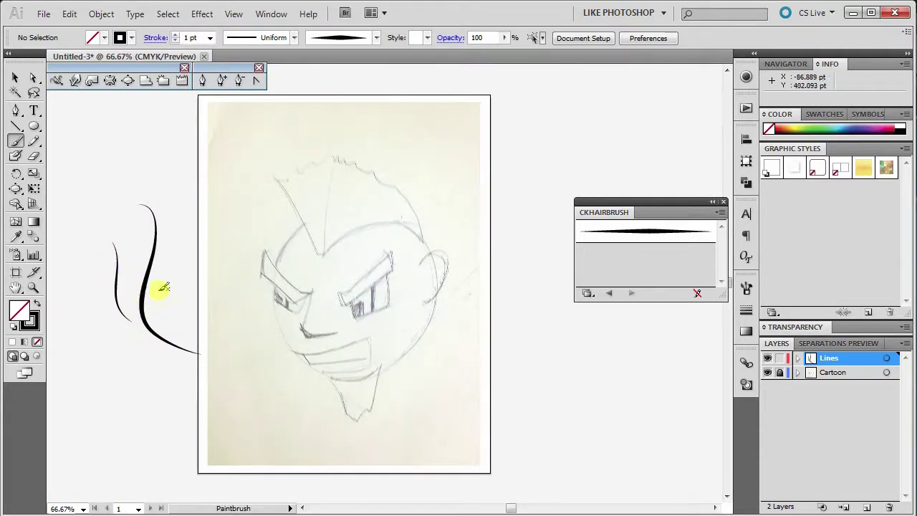
{"action": "left_click_drag", "start_coordinate": [185, 197], "coordinate": [231, 324]}
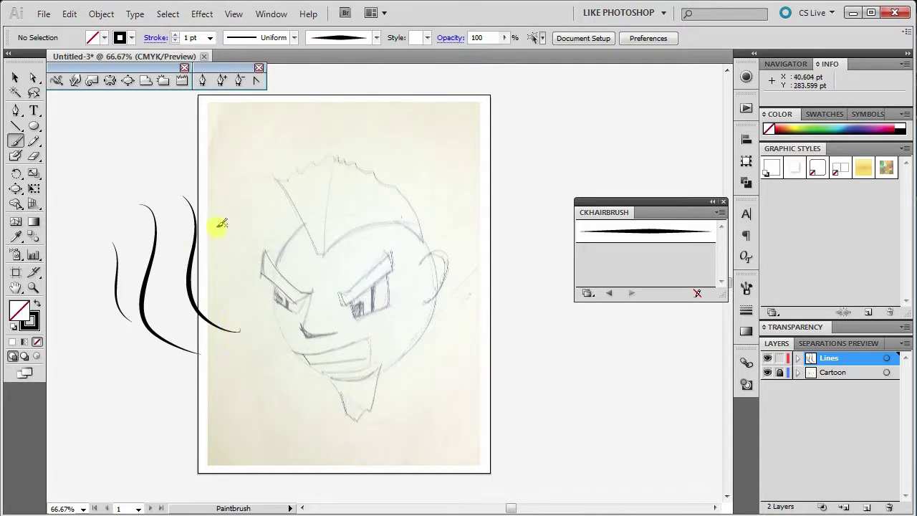
{"action": "left_click_drag", "start_coordinate": [218, 226], "coordinate": [259, 311]}
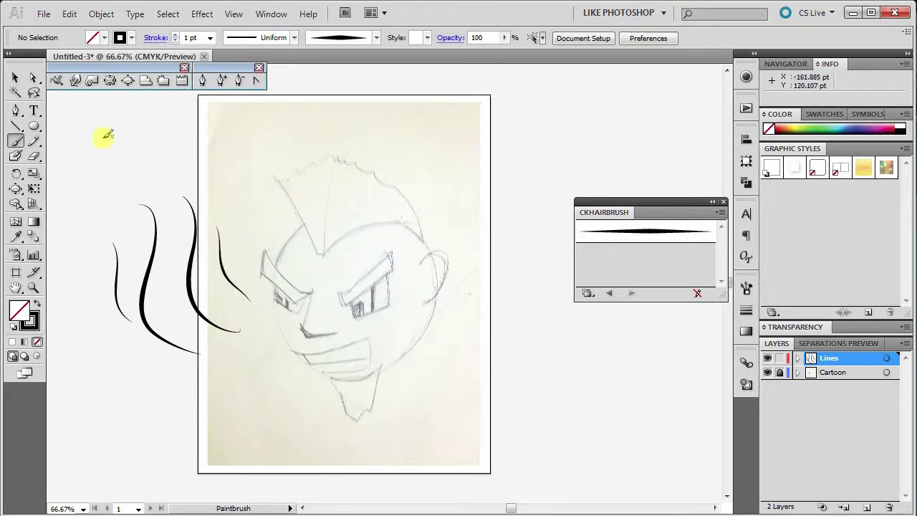
{"action": "left_click", "coordinate": [15, 77]}
{"action": "mouse_move", "coordinate": [80, 184]}
{"action": "left_mouse_down"}
{"action": "mouse_move", "coordinate": [134, 208]}
{"action": "mouse_move", "coordinate": [272, 383]}
{"action": "left_mouse_up"}
{"action": "key", "text": "Delete"}
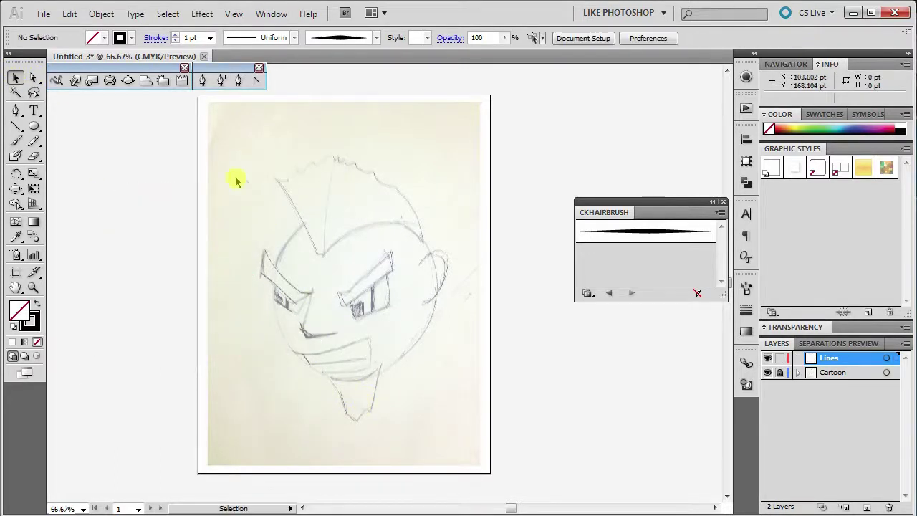
{"action": "left_click", "coordinate": [16, 141]}
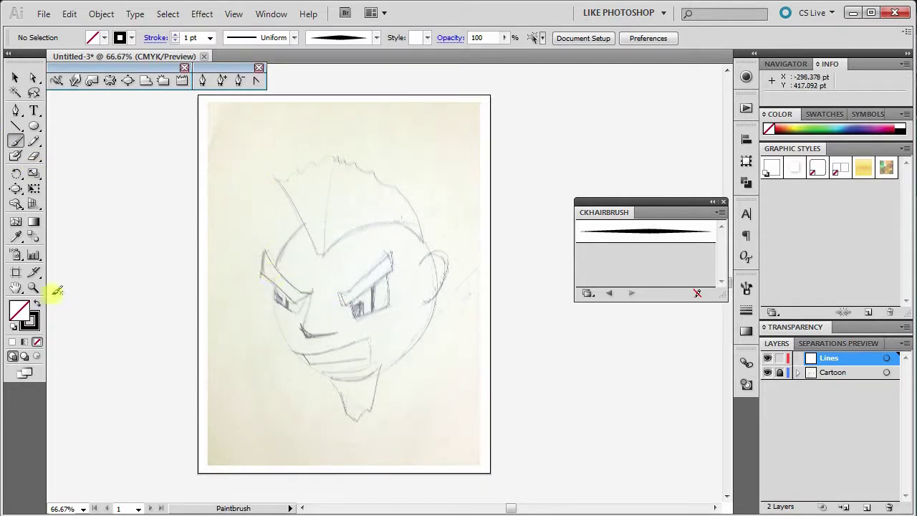
{"action": "left_click", "coordinate": [33, 287]}
Step: Zoom onto the face and trace the front hair spike's edge, redoing a too-thick stroke thinner
{"action": "left_click", "coordinate": [380, 327]}
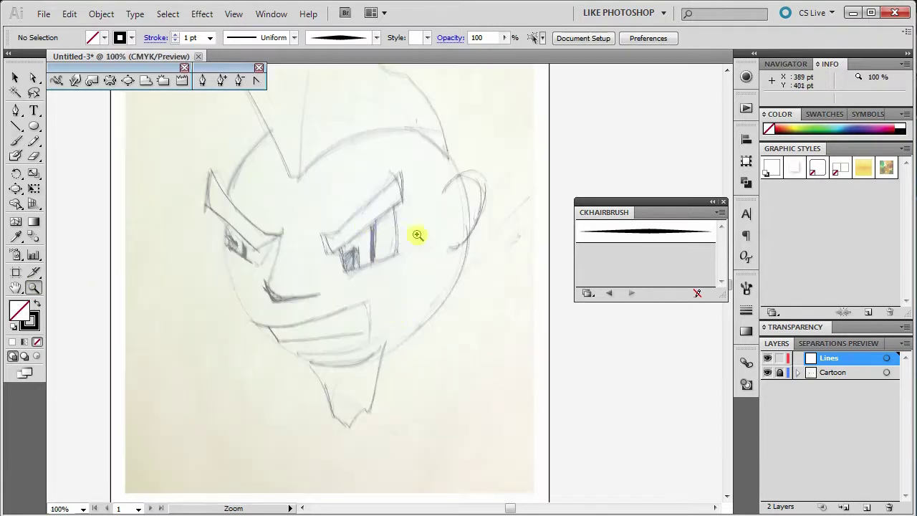
{"action": "left_click_drag", "start_coordinate": [327, 242], "coordinate": [329, 308]}
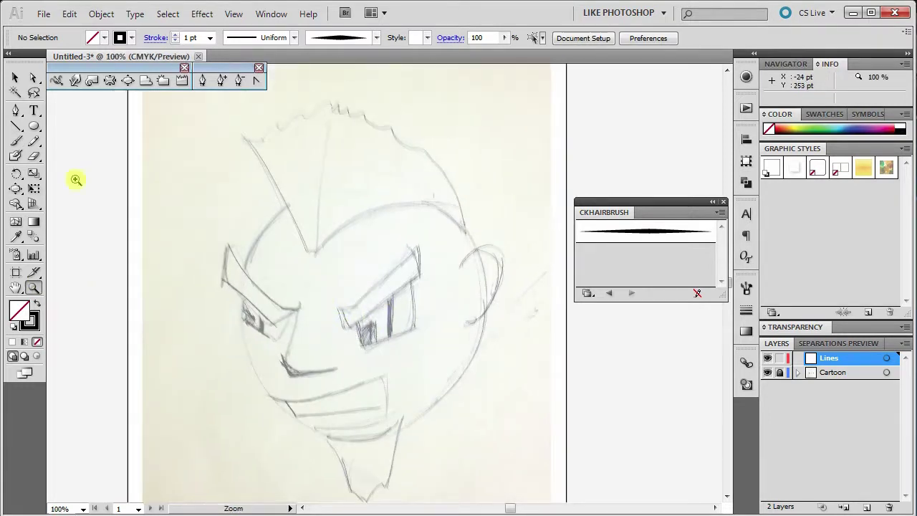
{"action": "left_click", "coordinate": [16, 141]}
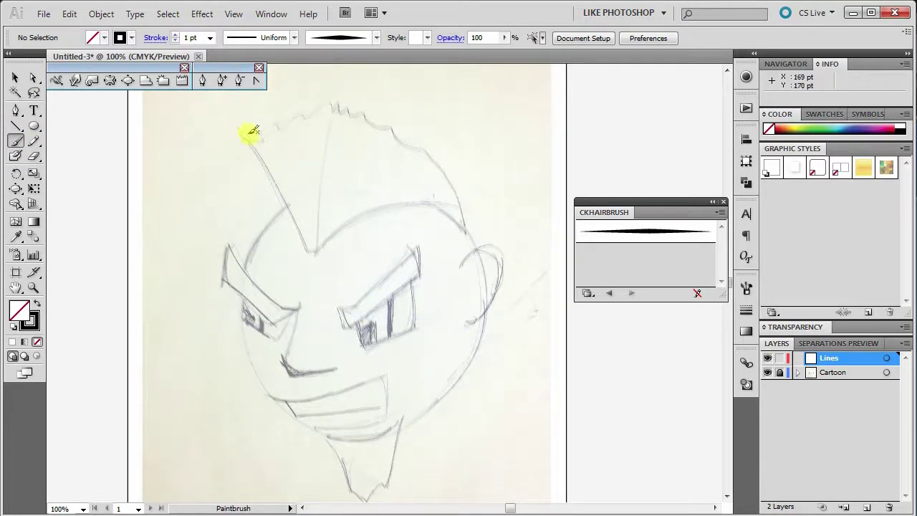
{"action": "mouse_move", "coordinate": [244, 133]}
{"action": "left_mouse_down"}
{"action": "mouse_move", "coordinate": [318, 213]}
{"action": "mouse_move", "coordinate": [310, 244]}
{"action": "left_mouse_up"}
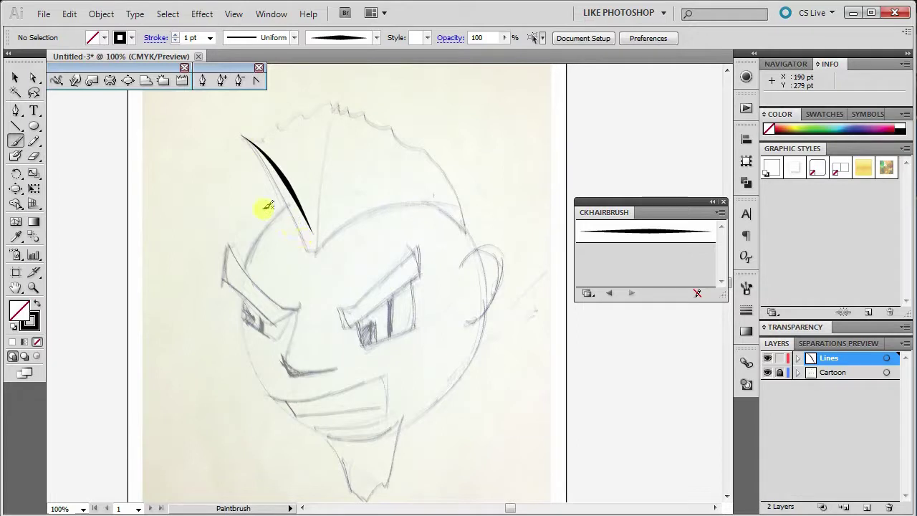
{"action": "key", "text": "ctrl+z"}
{"action": "left_click_drag", "start_coordinate": [247, 137], "coordinate": [312, 264]}
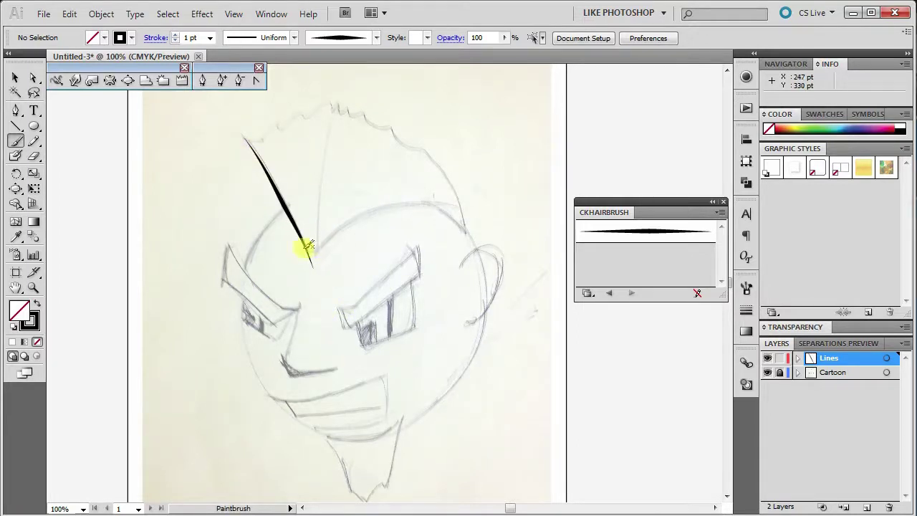
{"action": "mouse_move", "coordinate": [296, 249]}
{"action": "left_mouse_down"}
{"action": "mouse_move", "coordinate": [322, 256]}
{"action": "mouse_move", "coordinate": [319, 204]}
{"action": "left_mouse_up"}
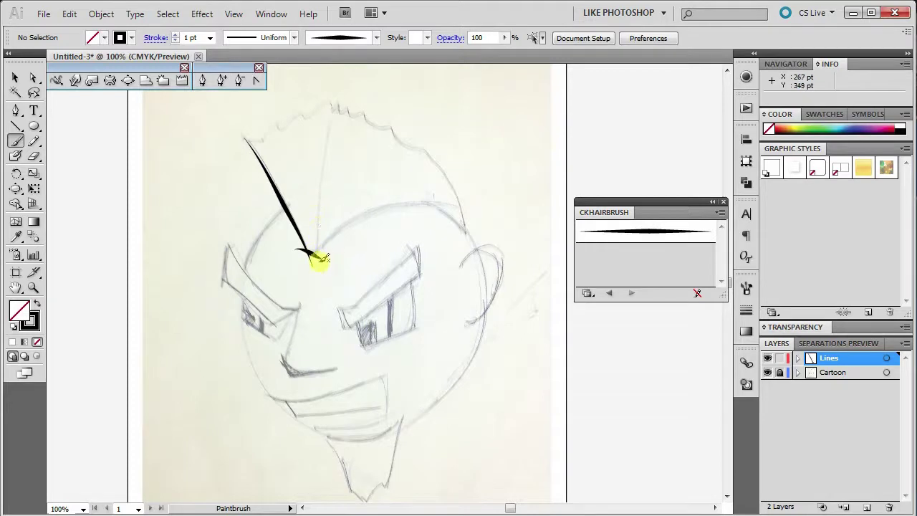
Step: Trace the spike's other edge and the jagged zigzag hairline along the top
{"action": "mouse_move", "coordinate": [321, 260]}
{"action": "left_mouse_down"}
{"action": "mouse_move", "coordinate": [318, 179]}
{"action": "mouse_move", "coordinate": [349, 109]}
{"action": "left_mouse_up"}
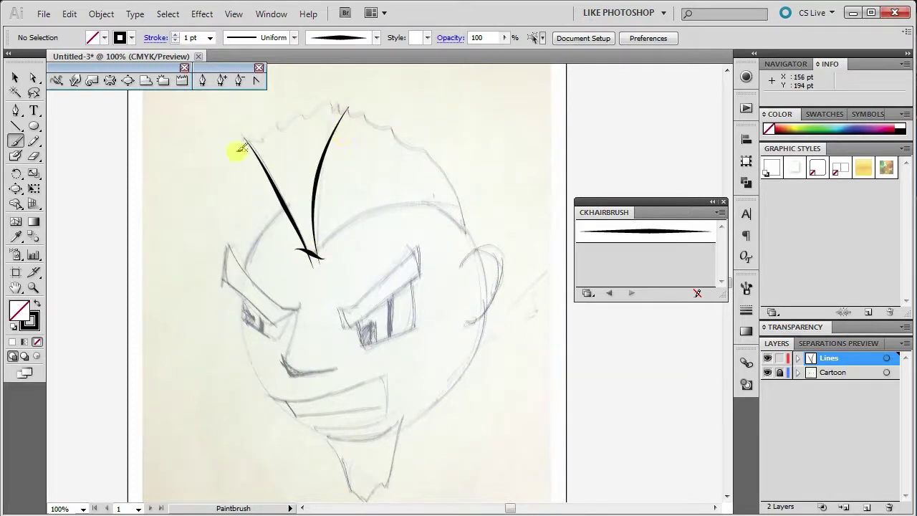
{"action": "mouse_move", "coordinate": [239, 136]}
{"action": "left_mouse_down"}
{"action": "mouse_move", "coordinate": [276, 152]}
{"action": "mouse_move", "coordinate": [279, 132]}
{"action": "mouse_move", "coordinate": [311, 116]}
{"action": "mouse_move", "coordinate": [367, 109]}
{"action": "left_mouse_up"}
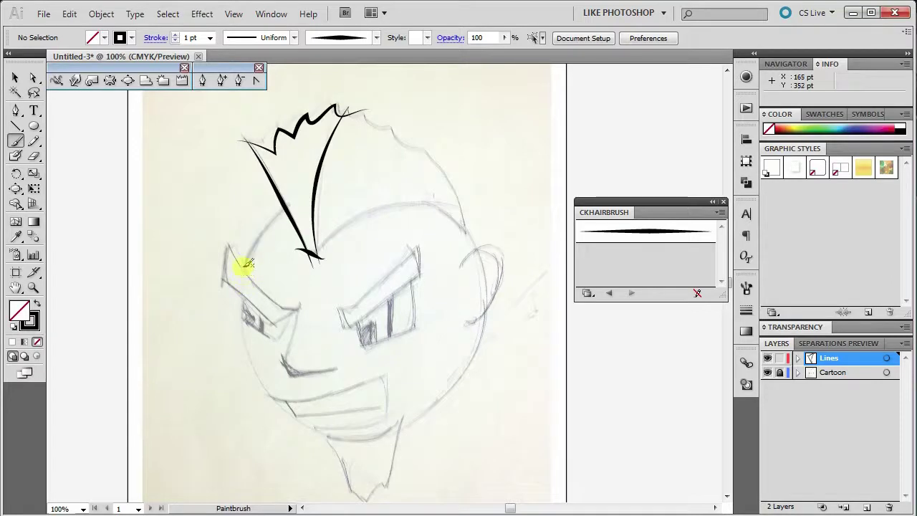
Step: Add a long stroke crossing the hair spike, then draw and undo a left jaw stroke
{"action": "left_click_drag", "start_coordinate": [247, 277], "coordinate": [306, 187]}
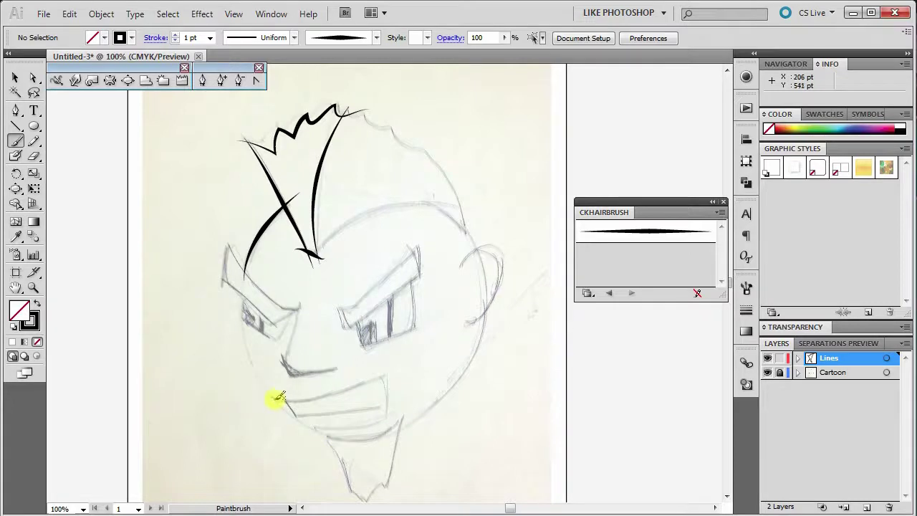
{"action": "mouse_move", "coordinate": [276, 398]}
{"action": "left_mouse_down"}
{"action": "mouse_move", "coordinate": [236, 343]}
{"action": "mouse_move", "coordinate": [237, 295]}
{"action": "mouse_move", "coordinate": [296, 398]}
{"action": "mouse_move", "coordinate": [259, 350]}
{"action": "mouse_move", "coordinate": [251, 321]}
{"action": "left_mouse_up"}
{"action": "key", "text": "ctrl+z"}
{"action": "key", "text": "ctrl+z"}
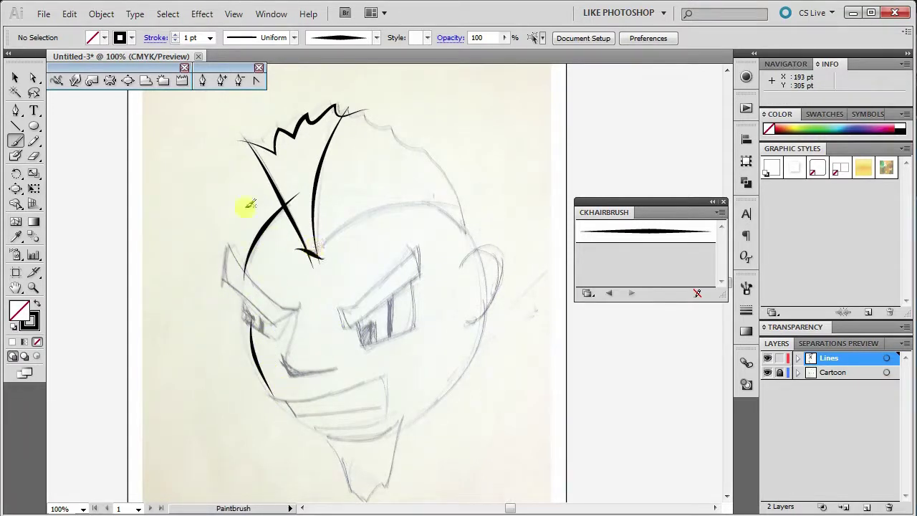
Step: Ink the left brow and cheek strokes, the arc over the head, and the remaining spiky hair
{"action": "left_click_drag", "start_coordinate": [219, 276], "coordinate": [280, 326]}
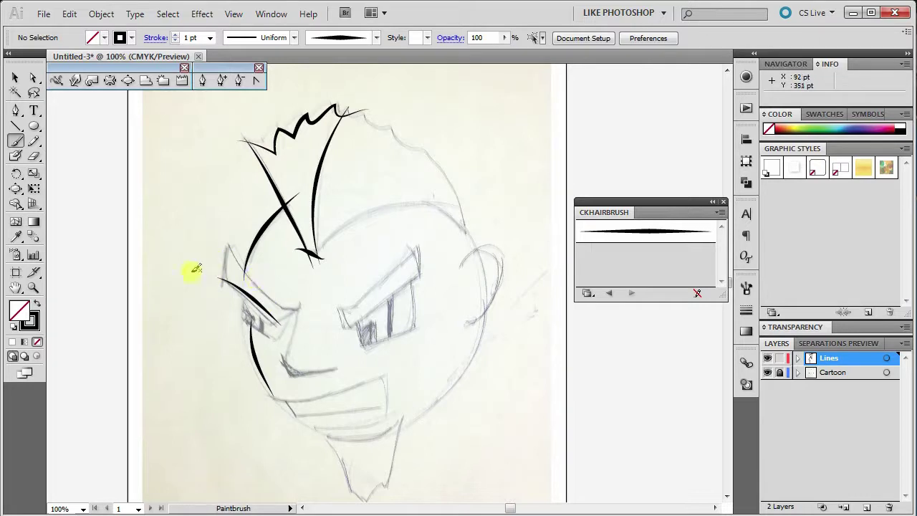
{"action": "left_click_drag", "start_coordinate": [226, 242], "coordinate": [281, 307]}
{"action": "left_click_drag", "start_coordinate": [233, 242], "coordinate": [258, 261]}
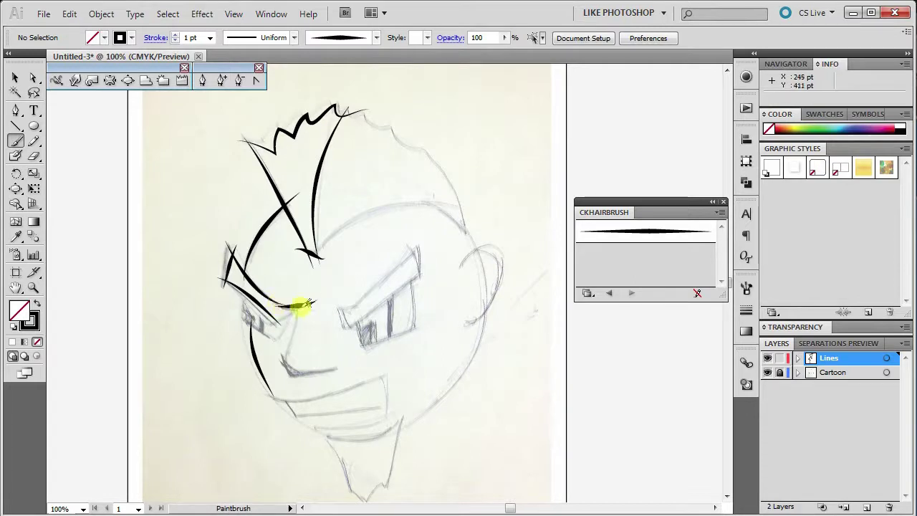
{"action": "left_click_drag", "start_coordinate": [314, 302], "coordinate": [262, 329]}
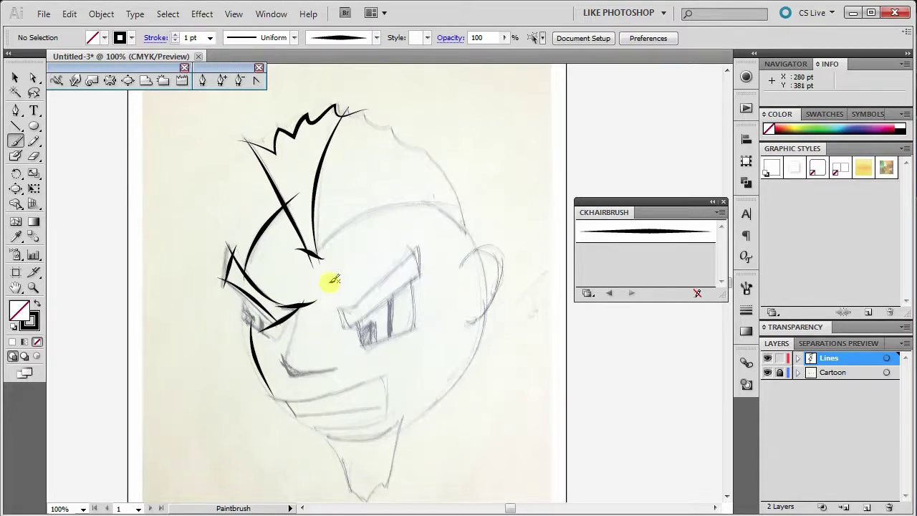
{"action": "mouse_move", "coordinate": [314, 256]}
{"action": "left_mouse_down"}
{"action": "mouse_move", "coordinate": [355, 224]}
{"action": "mouse_move", "coordinate": [423, 205]}
{"action": "mouse_move", "coordinate": [469, 218]}
{"action": "left_mouse_up"}
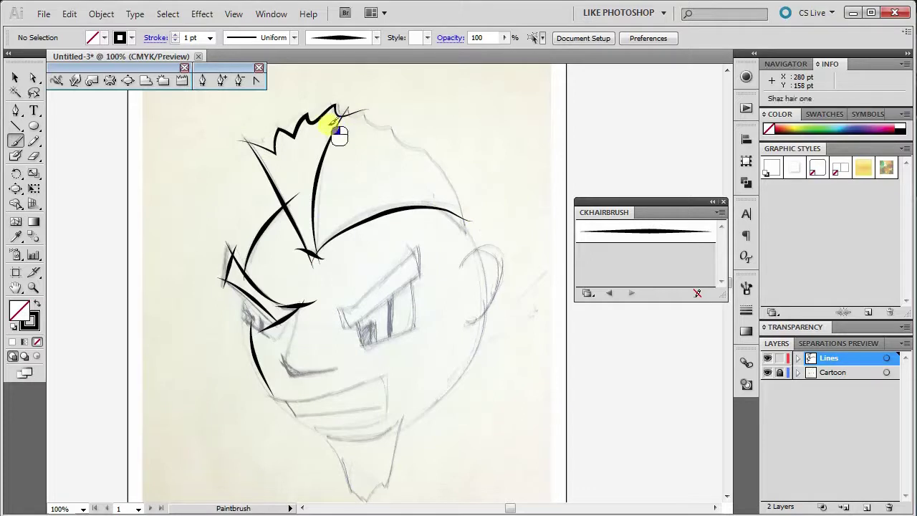
{"action": "mouse_move", "coordinate": [329, 123]}
{"action": "left_mouse_down"}
{"action": "mouse_move", "coordinate": [361, 110]}
{"action": "mouse_move", "coordinate": [369, 125]}
{"action": "mouse_move", "coordinate": [421, 145]}
{"action": "mouse_move", "coordinate": [487, 265]}
{"action": "left_mouse_up"}
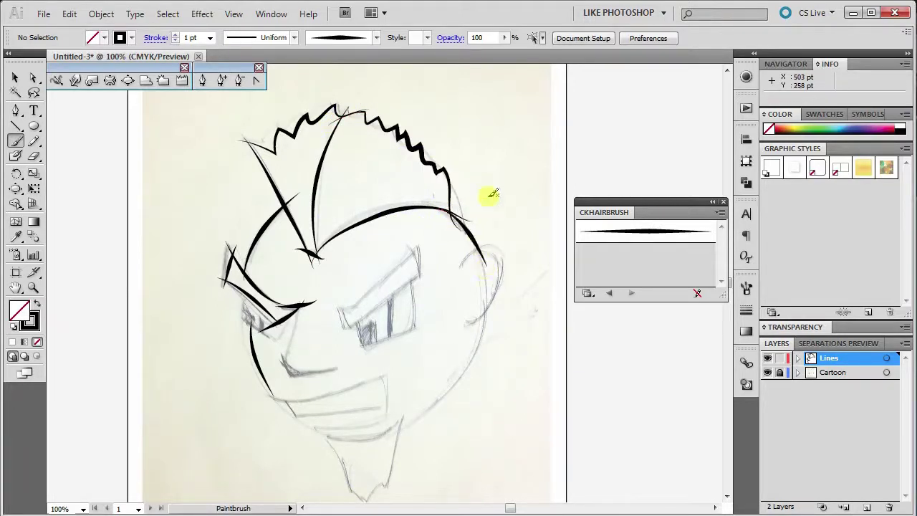